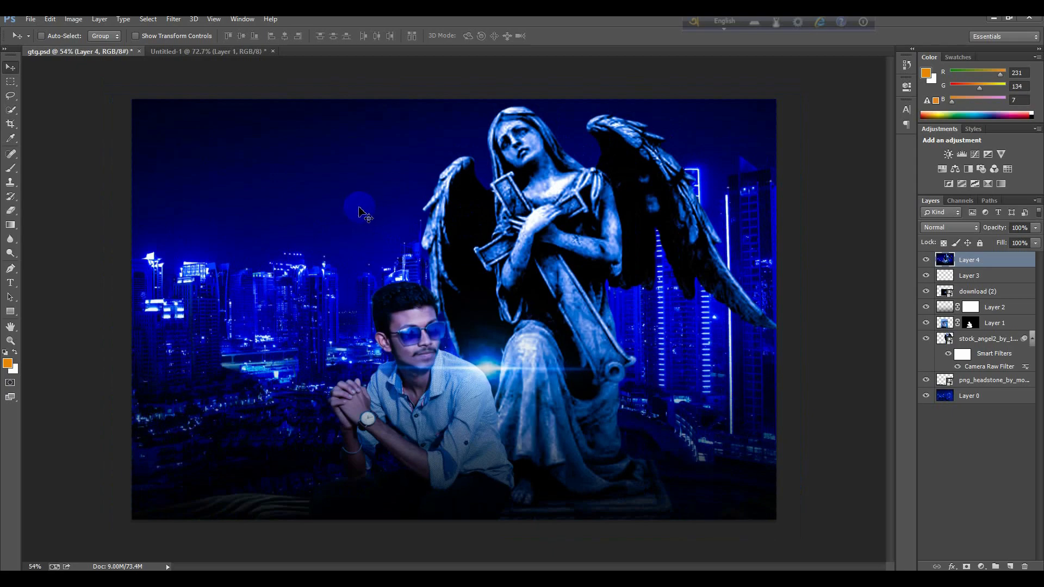
- Open the San-Diego-City-Night image from the desktop's New folder in Photoshop and convert its locked background into a regular layer
left_click(994, 20)
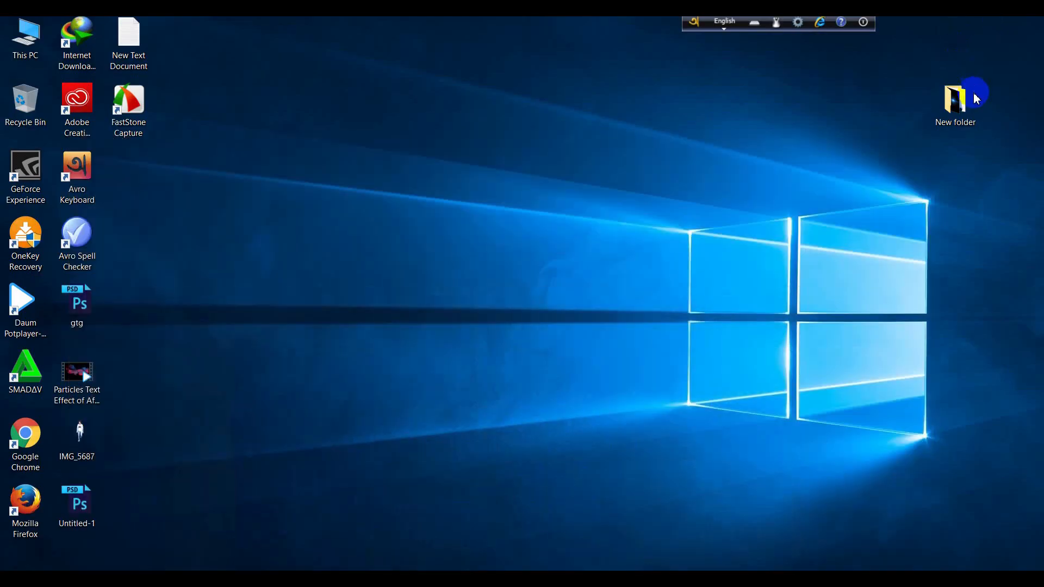
double_click(955, 102)
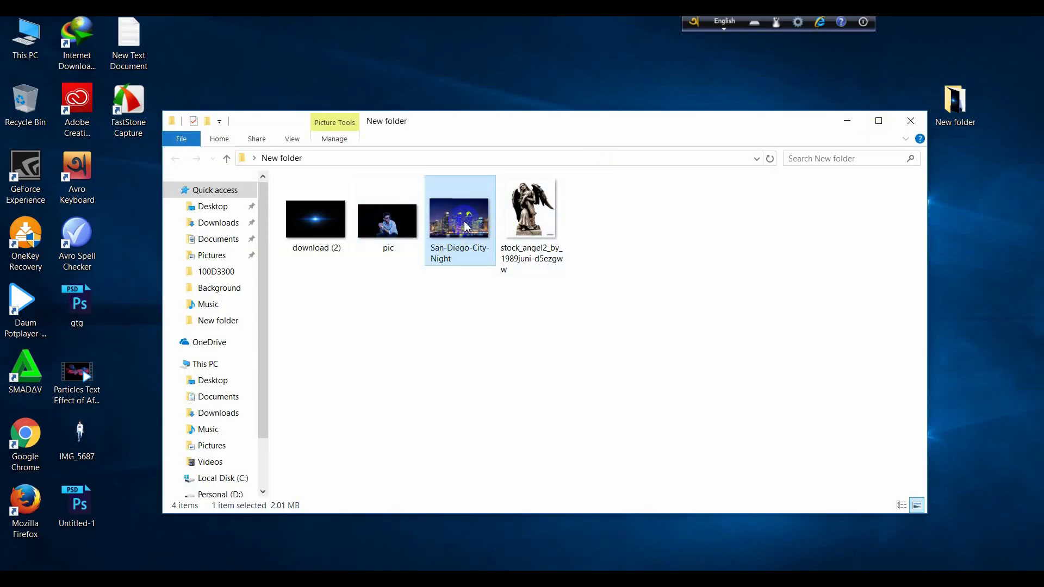
left_click_drag(456, 228, 367, 57)
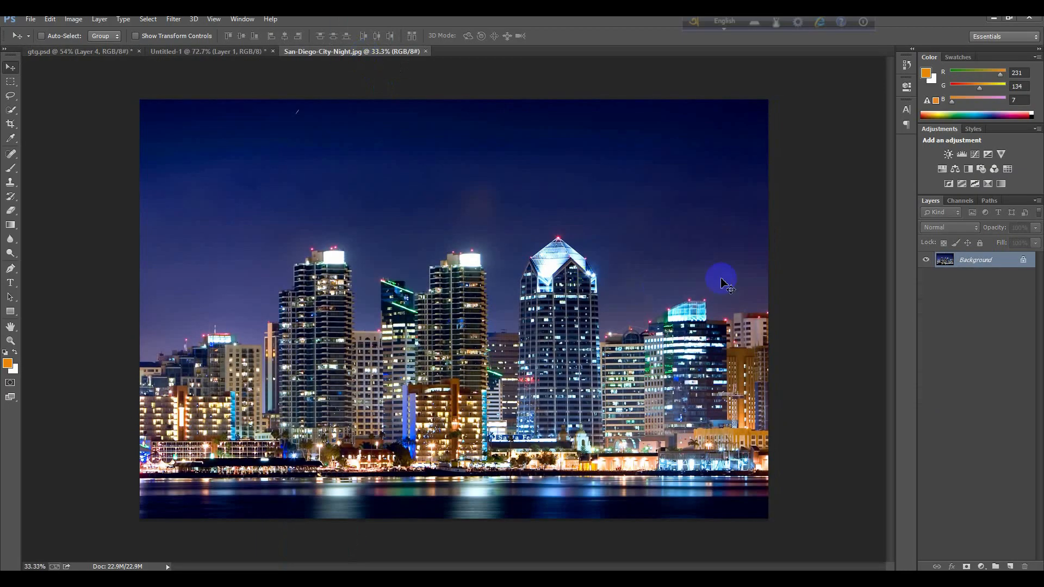
double_click(1021, 266)
left_click(612, 196)
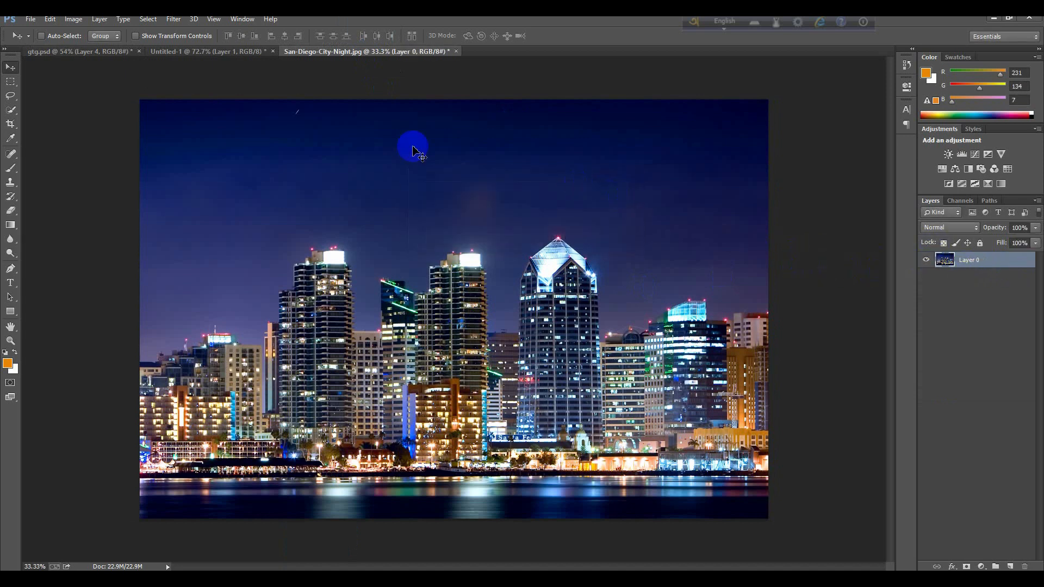
- Apply the Camera Raw Filter to the city layer, setting Temperature to about -53 and adjusting contrast and clarity for a deep blue night look
left_click(181, 22)
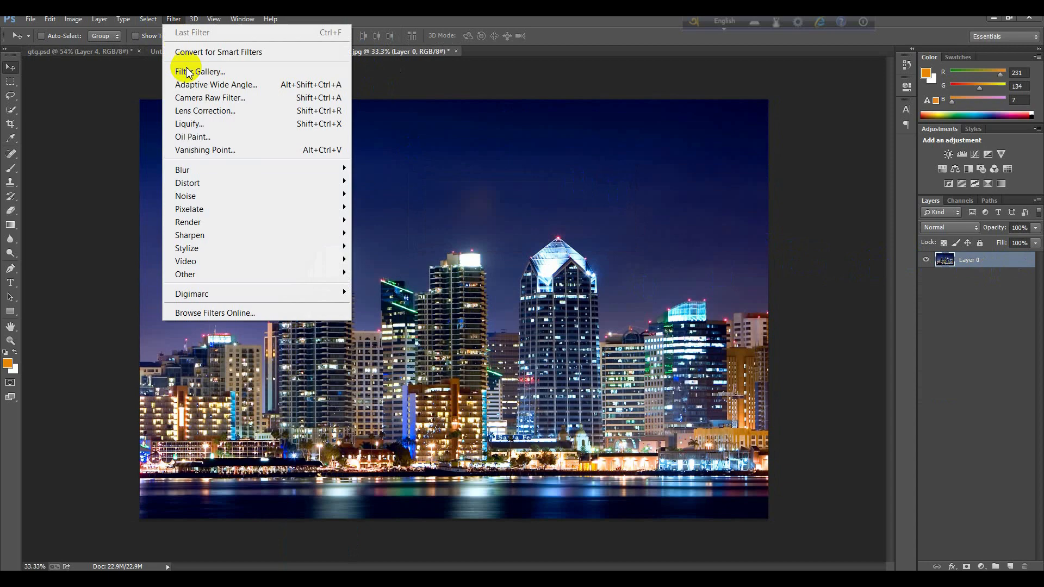
left_click(210, 94)
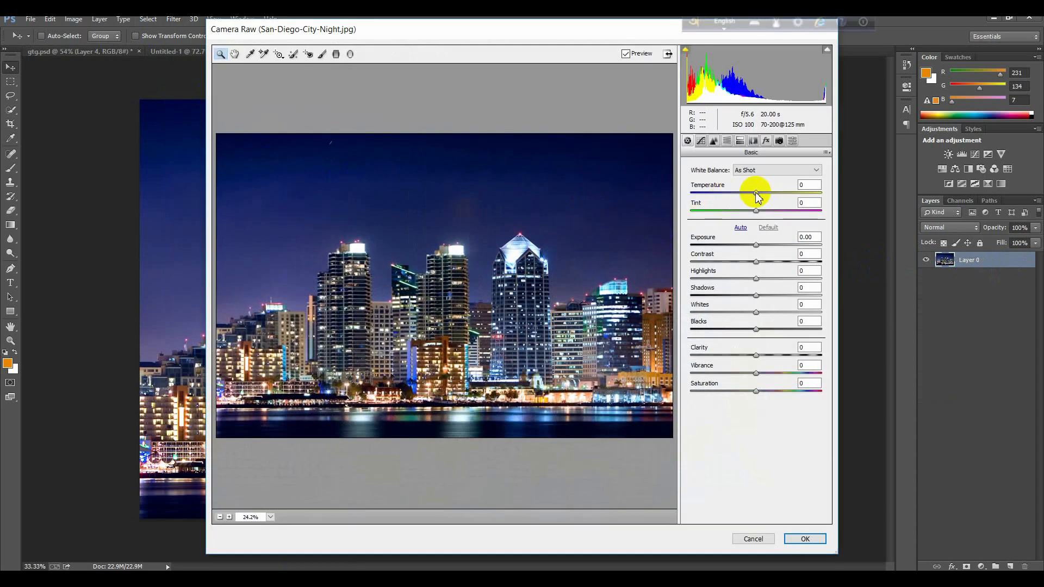
left_click_drag(757, 197, 720, 198)
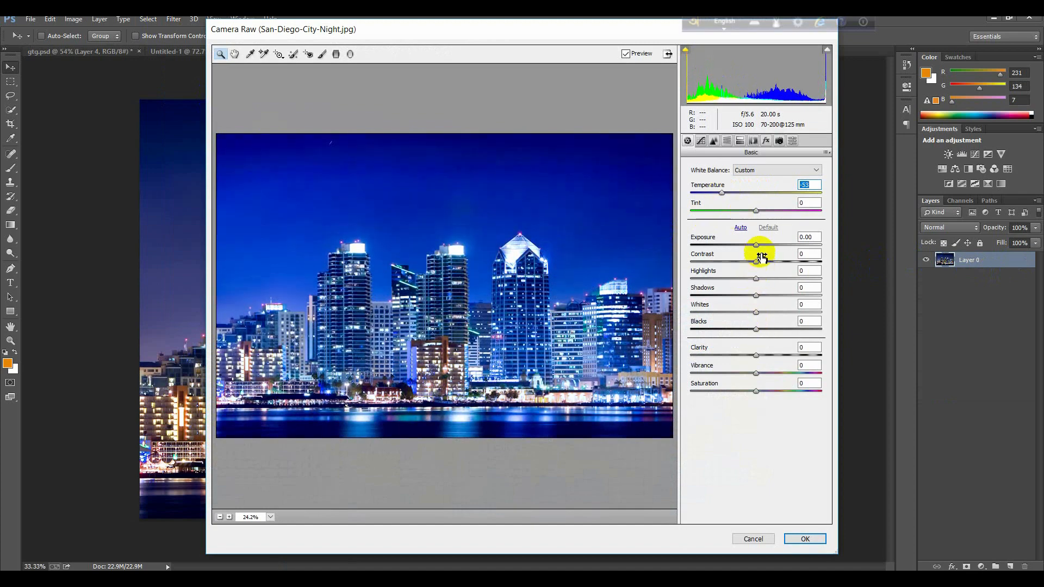
left_click_drag(759, 251, 770, 356)
left_click(804, 539)
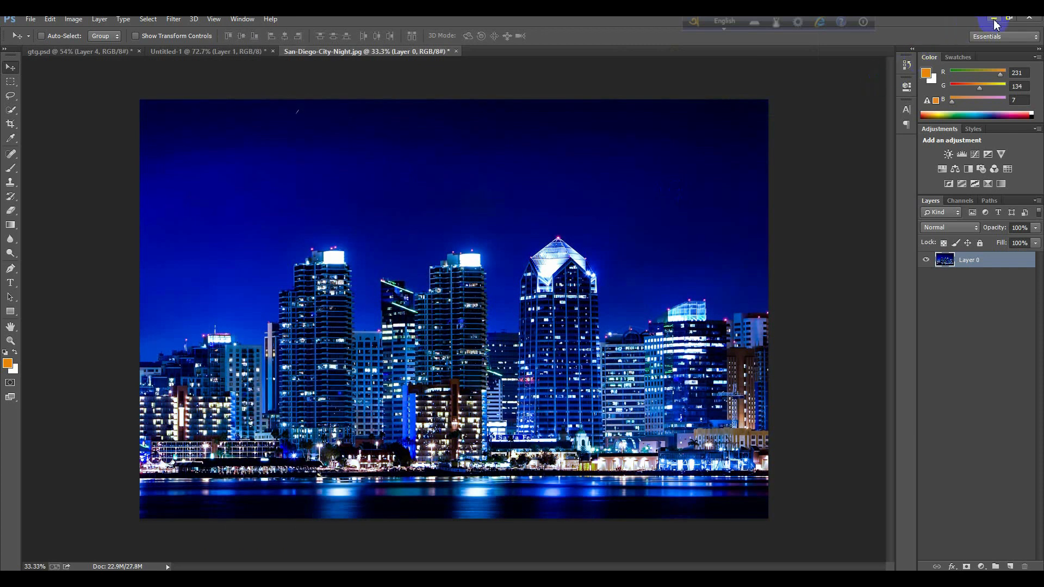
- Open the stock_angel2 image and bring the angel statue into the San-Diego-City-Night document as a new layer
left_click(30, 19)
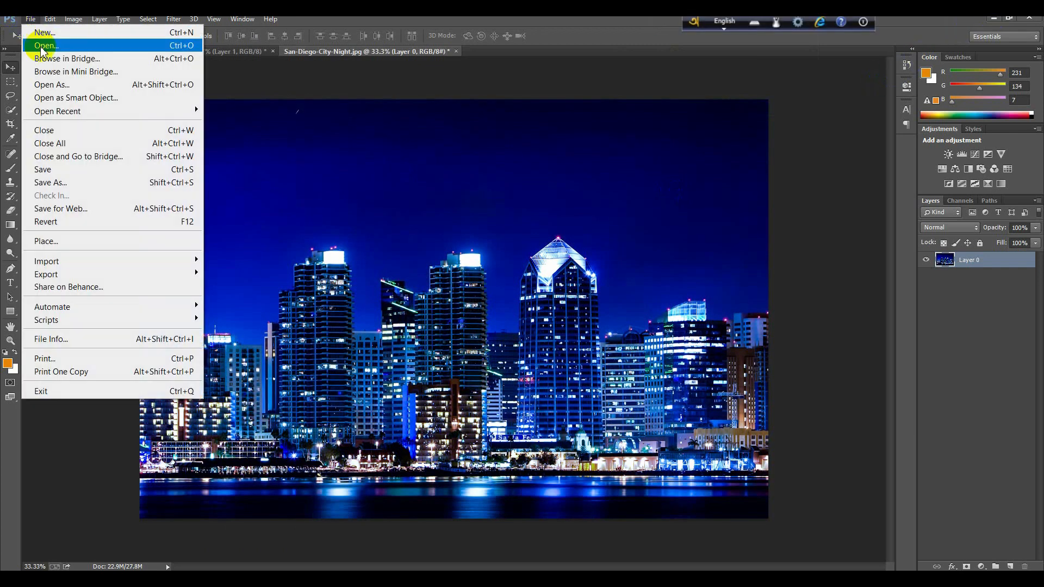
left_click(41, 47)
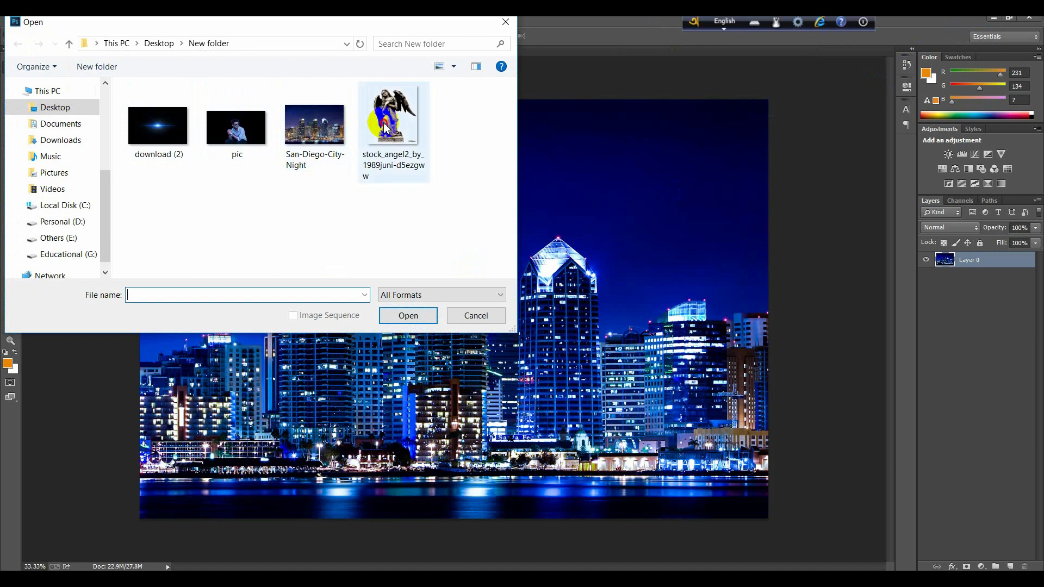
left_click(385, 128)
left_click(405, 315)
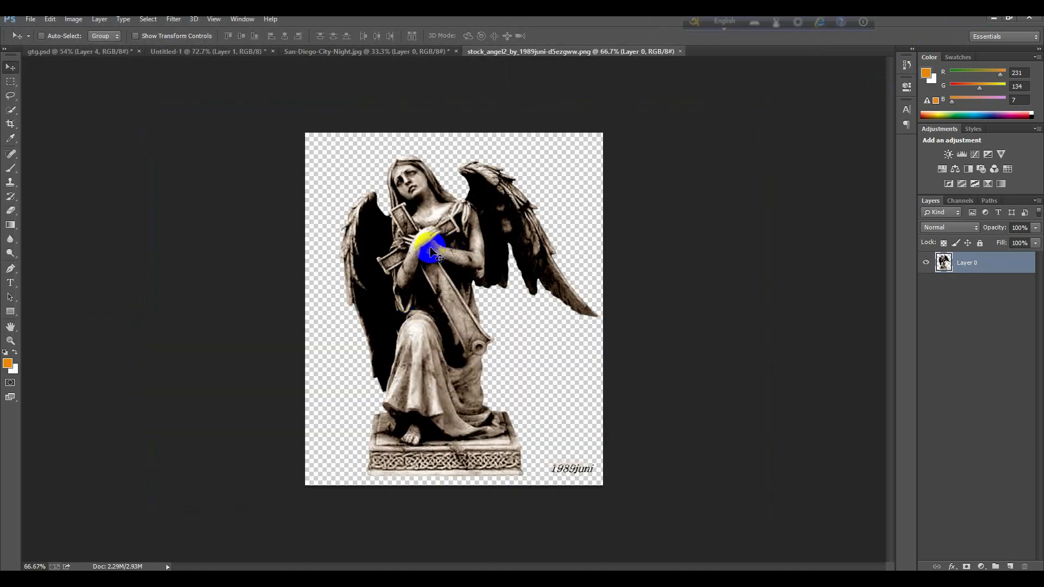
left_click_drag(425, 249, 486, 408)
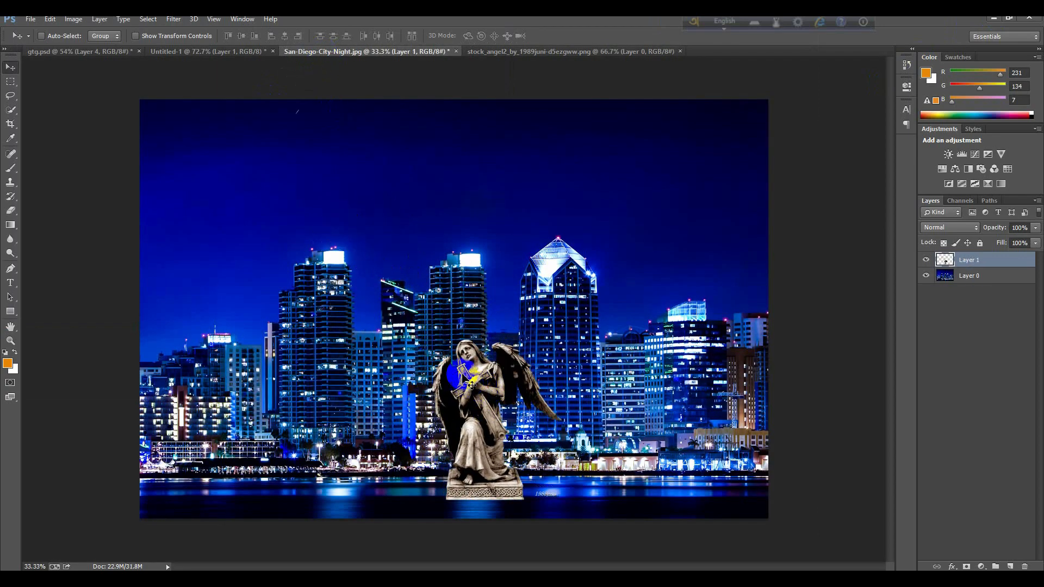
- Scale the angel statue to about 270% and position it slightly right of centre, with its head near the canvas's upper edge
key("ctrl+t")
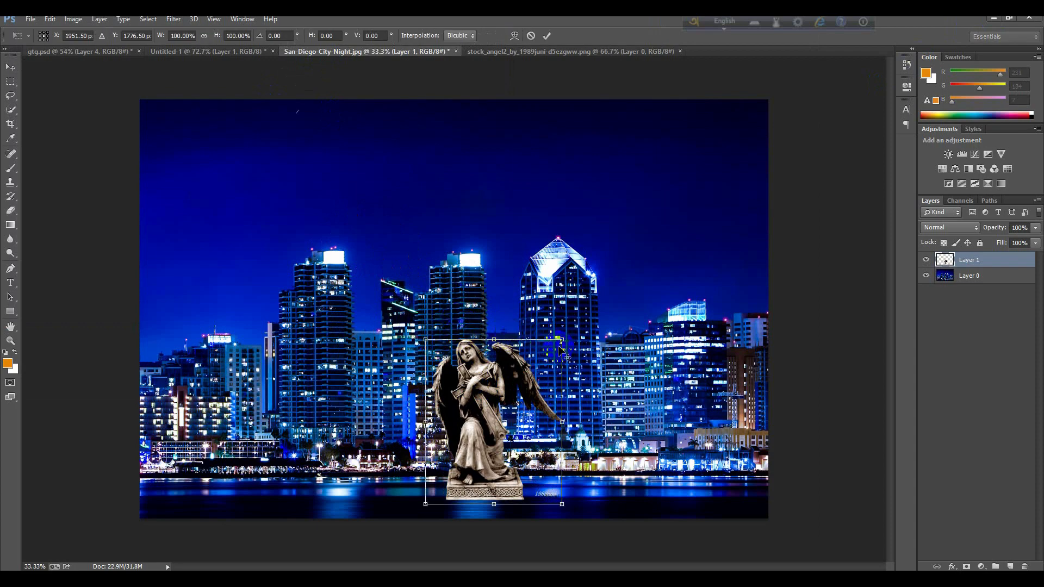
left_click_drag(562, 339, 642, 243)
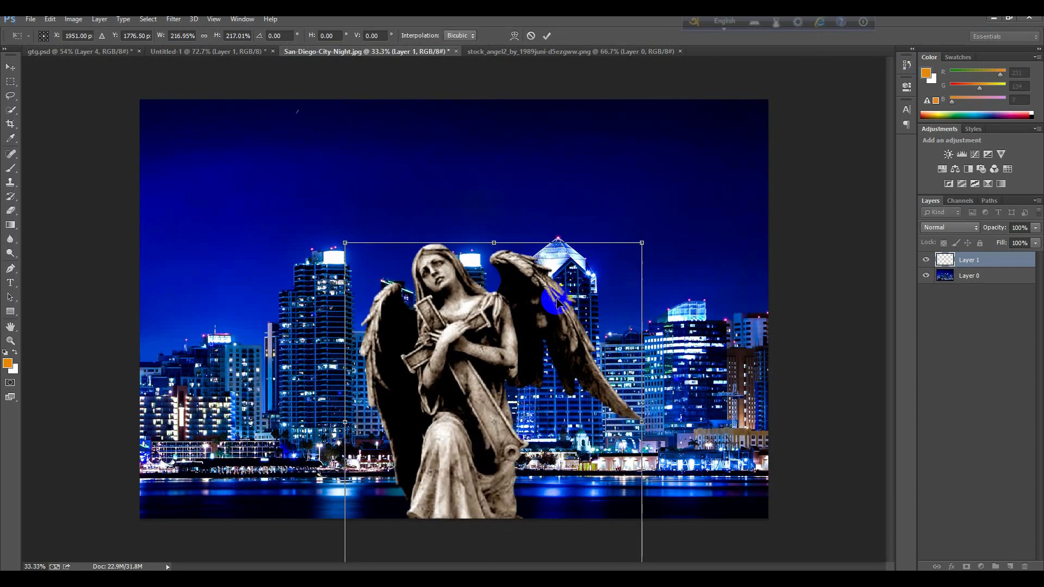
left_click_drag(497, 350, 523, 272)
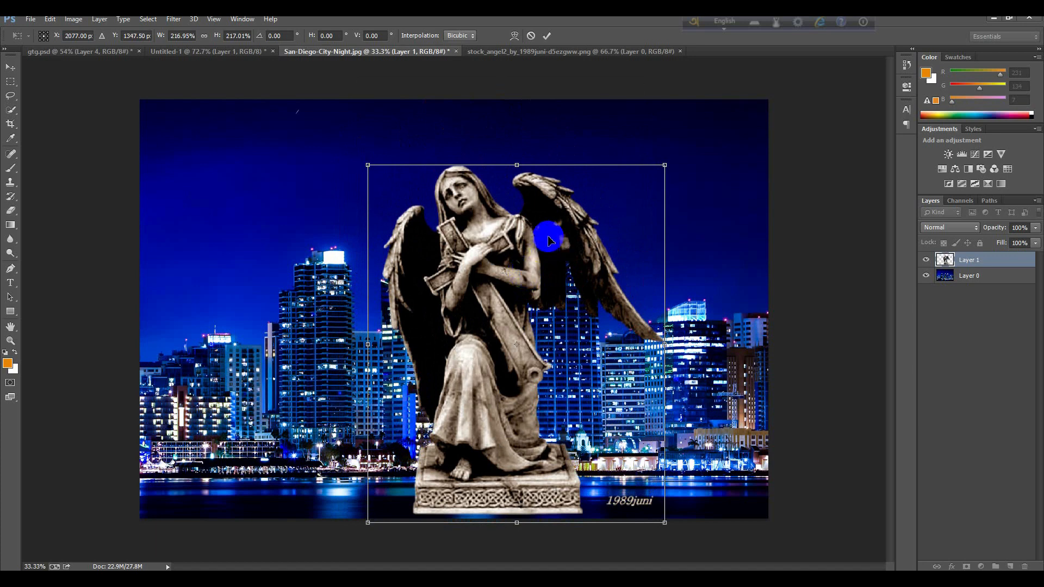
left_click_drag(666, 166, 681, 124)
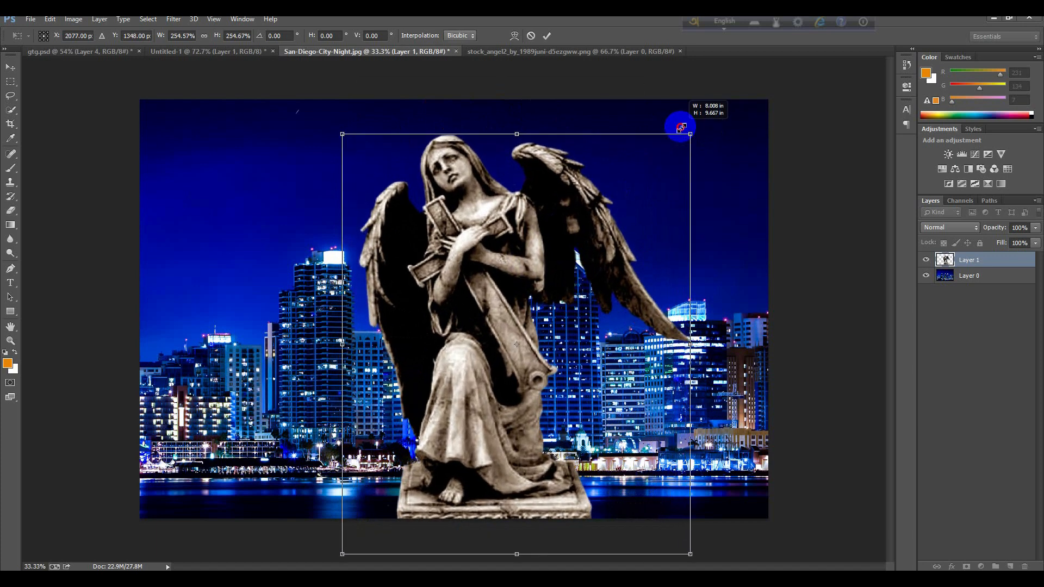
left_click_drag(482, 311, 490, 309)
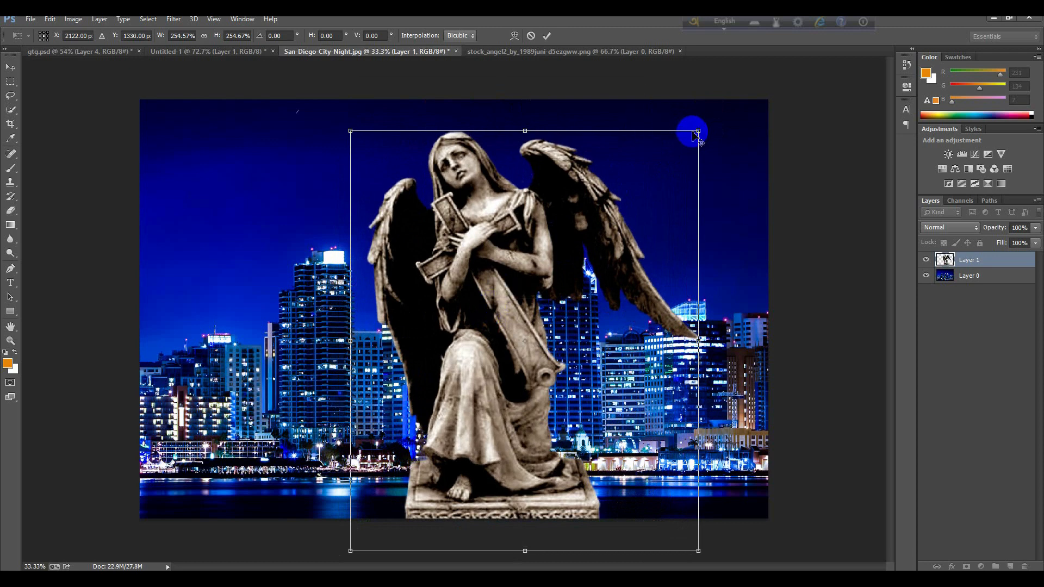
left_click_drag(700, 127, 710, 117)
left_click_drag(520, 293, 521, 284)
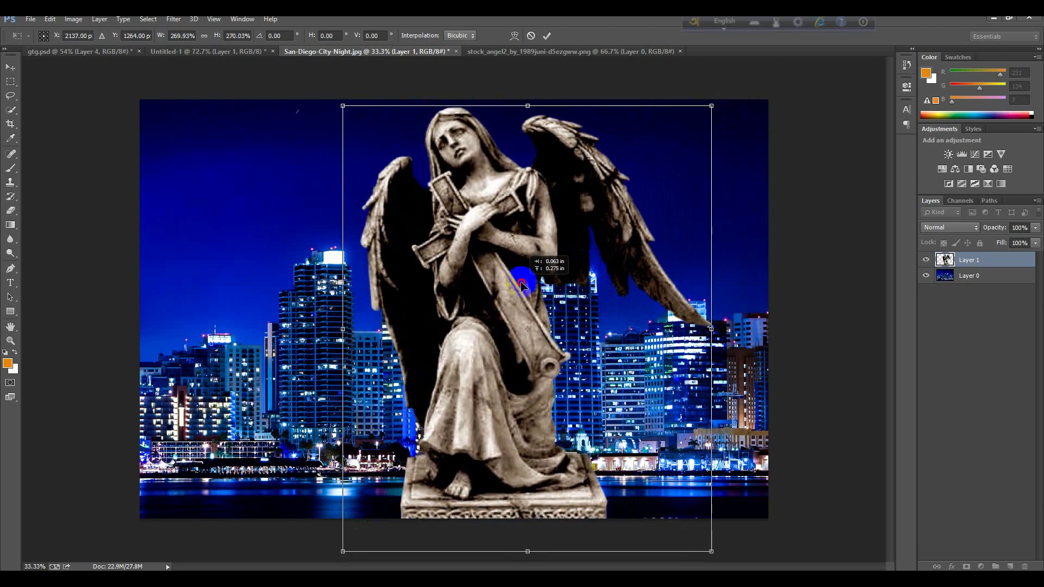
left_click(547, 36)
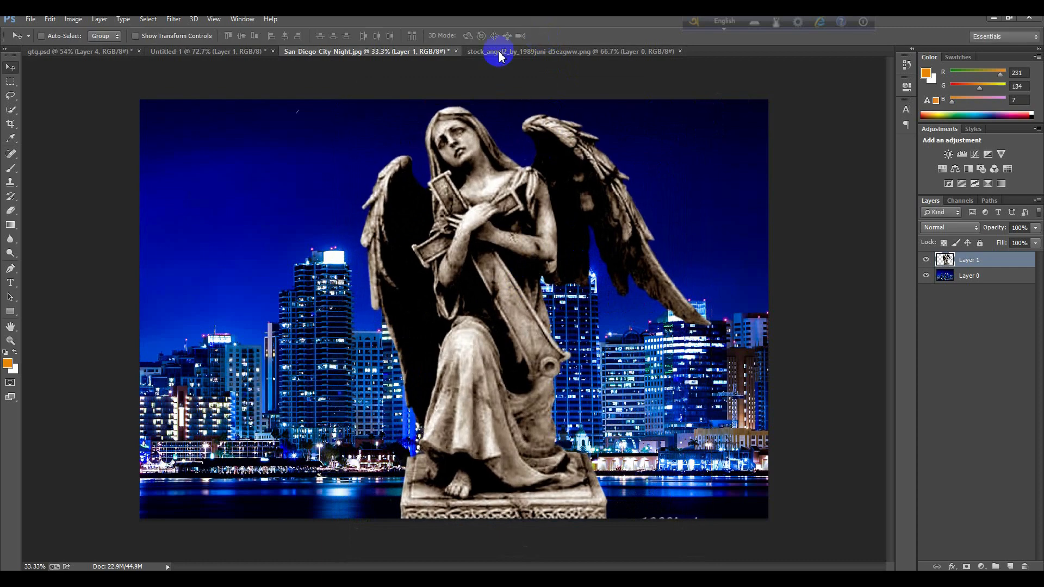
- Apply the Camera Raw Filter to the statue with Temperature -62, Exposure -1.15, Highlights -33 and raised Contrast
left_click(174, 20)
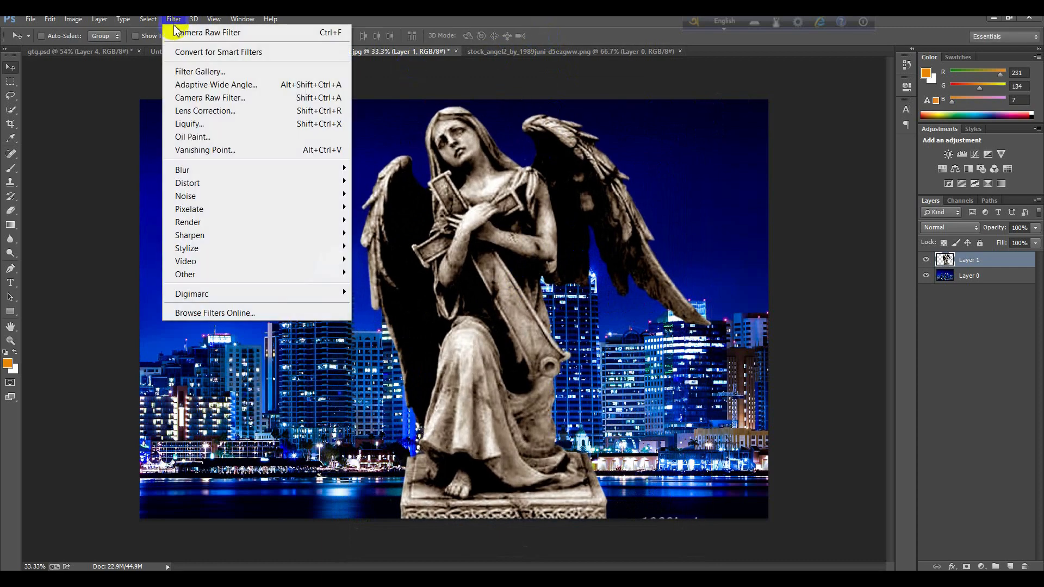
left_click(206, 104)
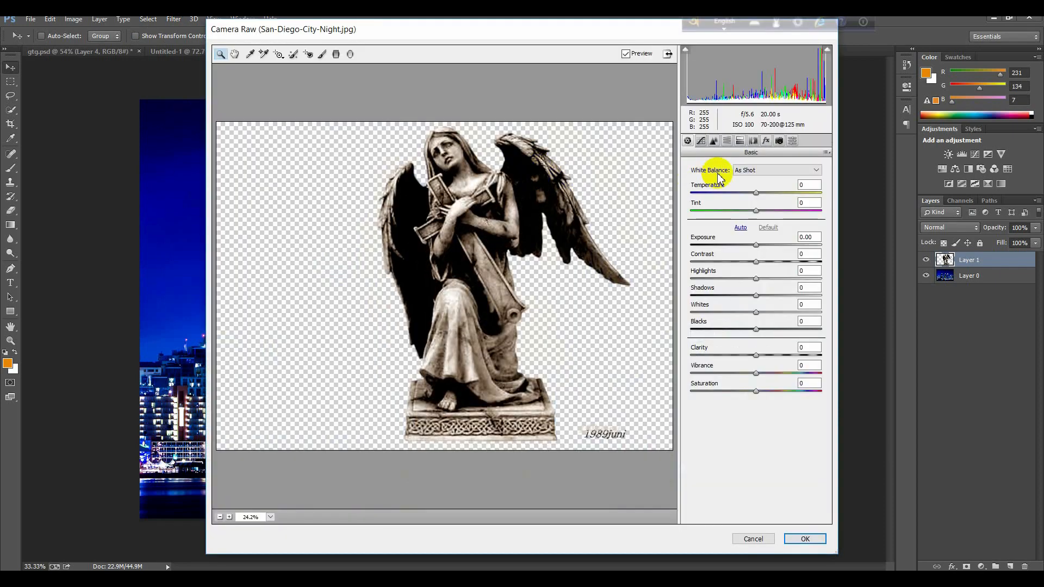
left_click_drag(754, 194, 716, 197)
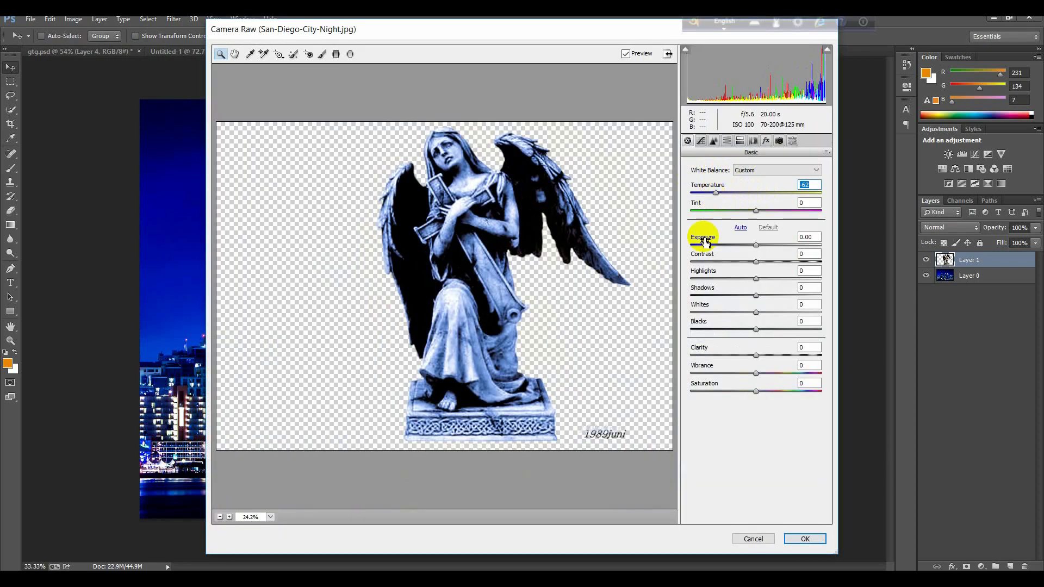
mouse_move(757, 247)
left_mouse_down()
mouse_move(769, 243)
mouse_move(732, 247)
mouse_move(742, 253)
left_mouse_up()
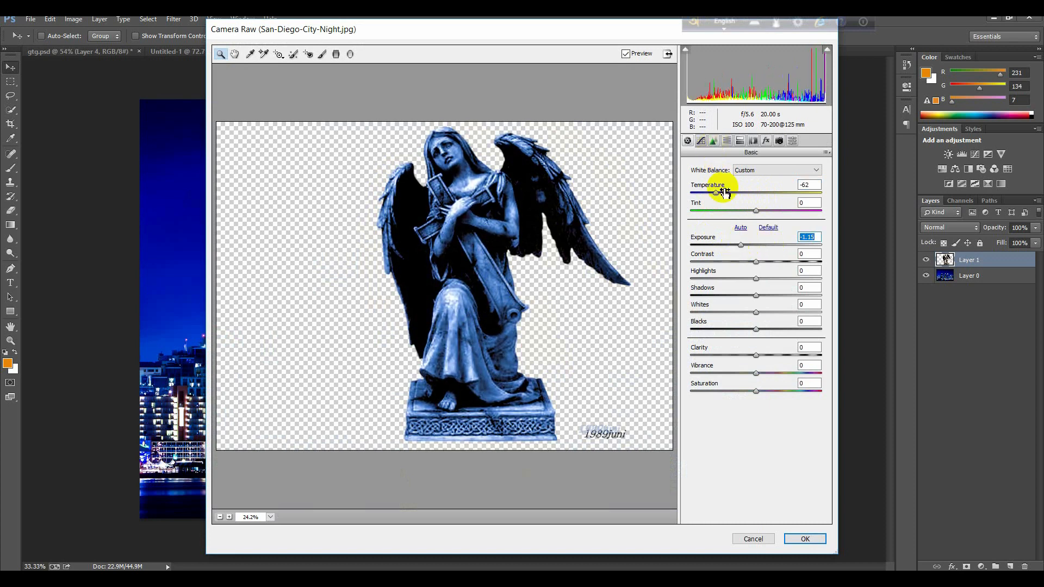
left_click_drag(756, 279, 773, 262)
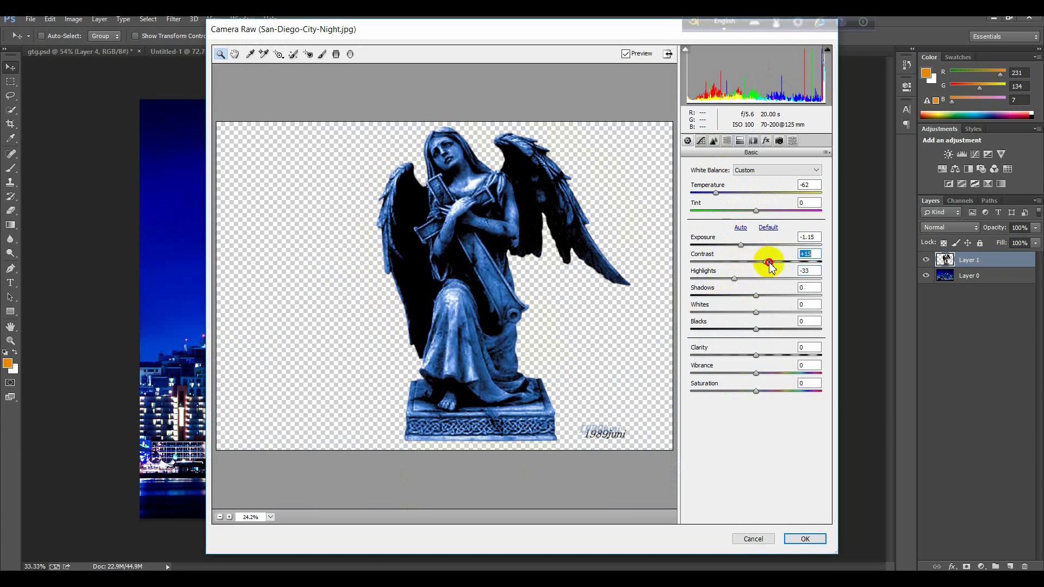
left_click(802, 540)
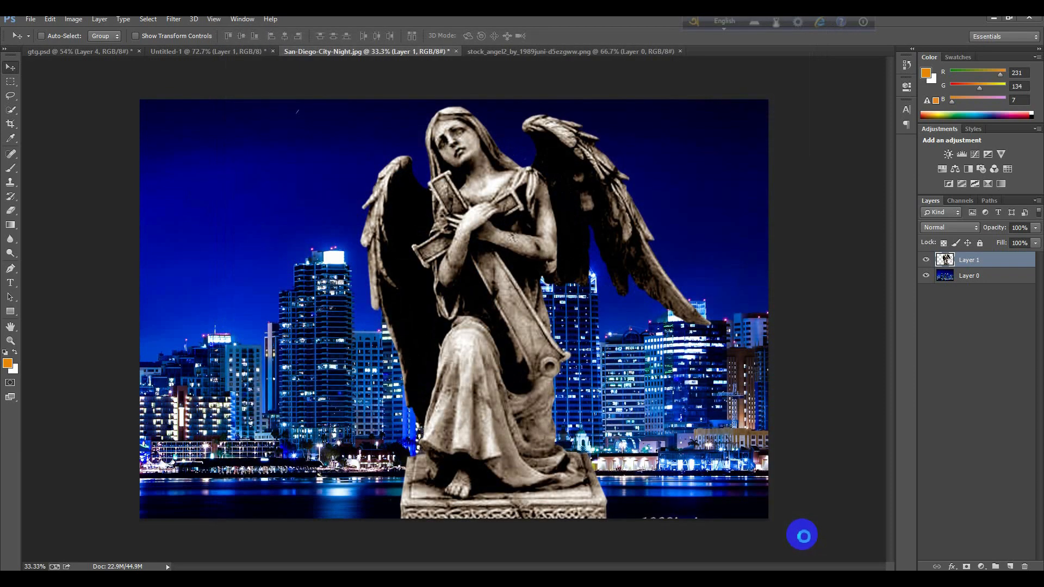
- Bring the seated man from Untitled-1 into the city document, scale him to about 177% and place him in front of the statue's left side
left_click(231, 51)
left_click_drag(455, 223, 402, 420)
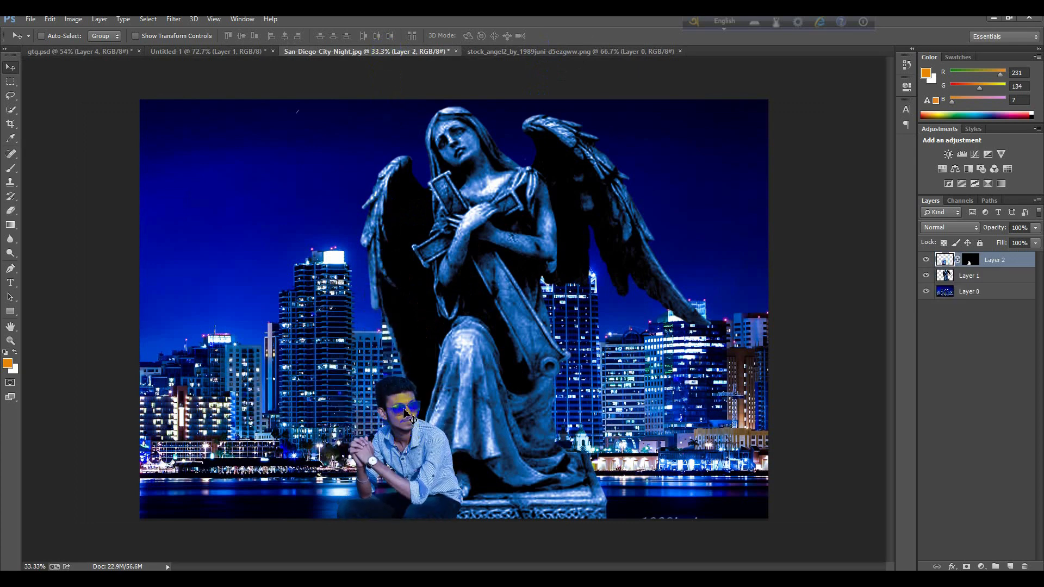
key("ctrl+t")
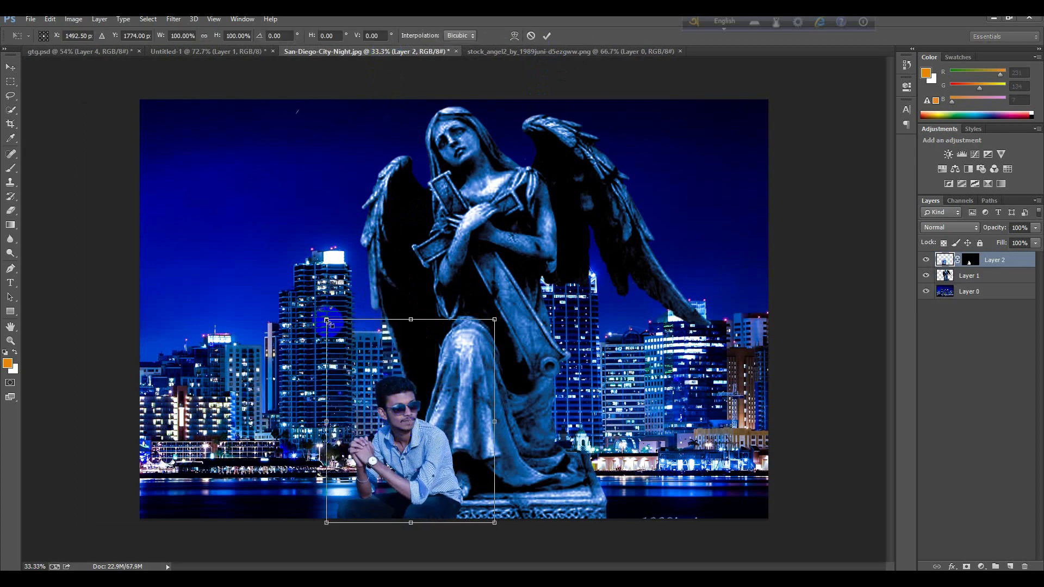
left_click_drag(325, 319, 262, 241)
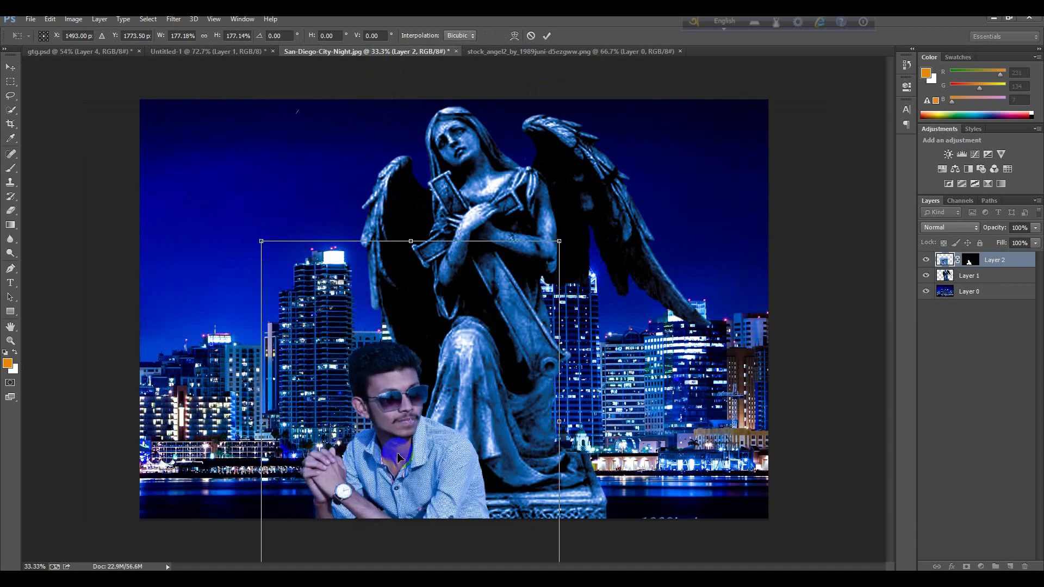
left_click_drag(397, 452, 375, 381)
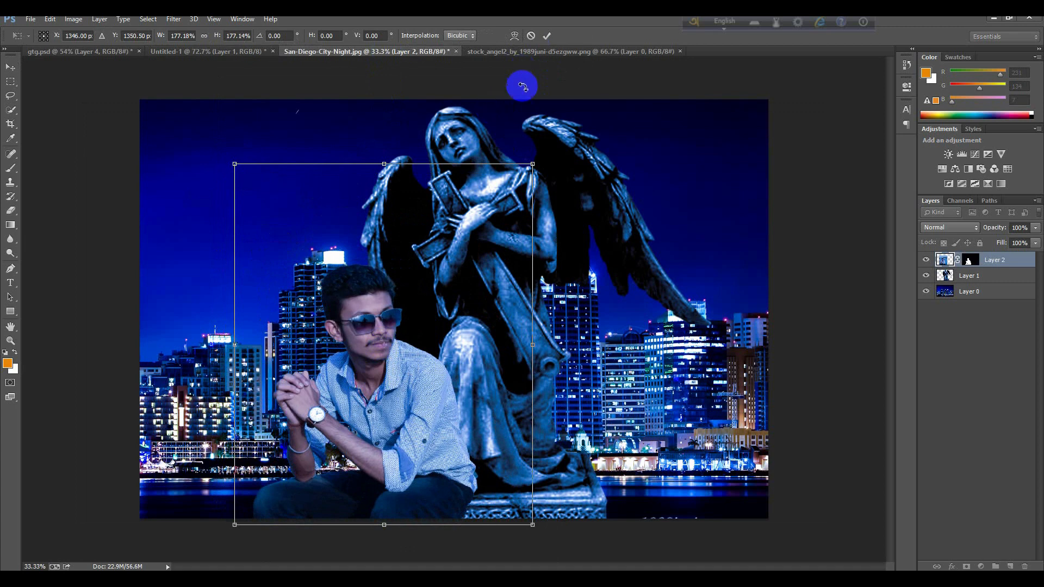
left_click(546, 36)
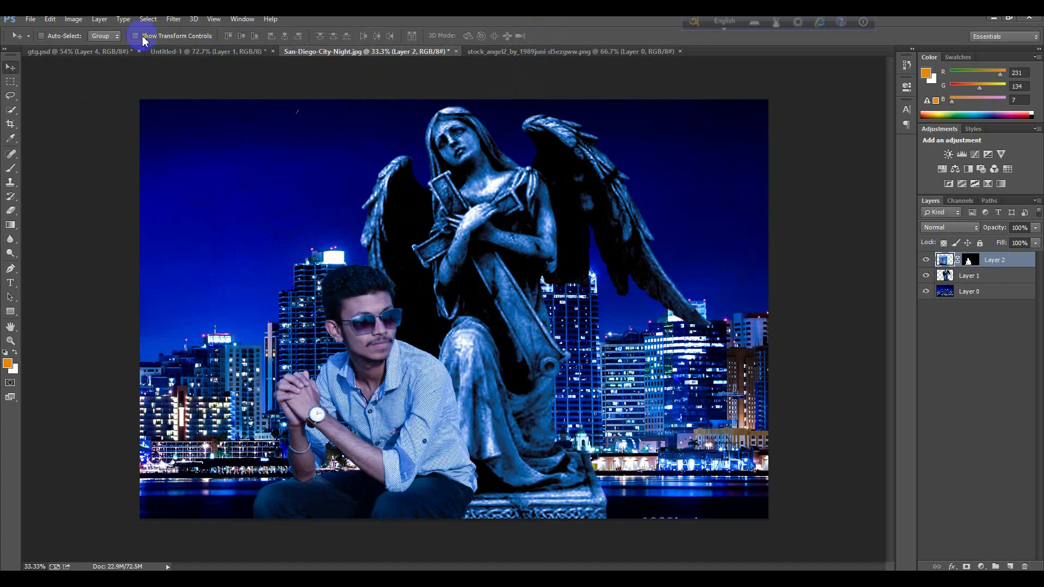
- Shift the angel statue toward the right side of the canvas and move the seated man right, close beside the statue's knee
left_click_drag(478, 213, 541, 220)
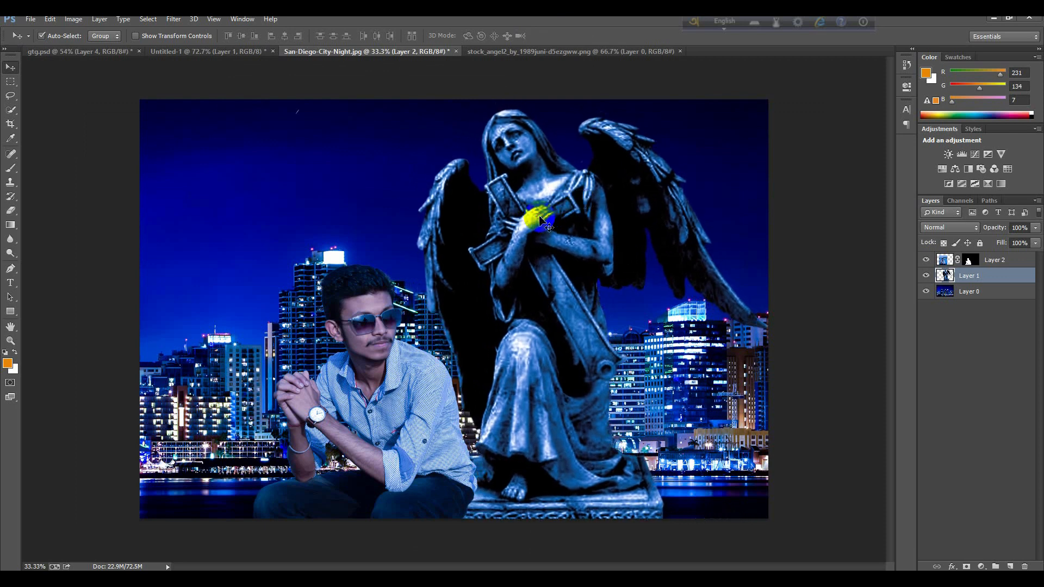
left_click_drag(389, 386, 444, 379)
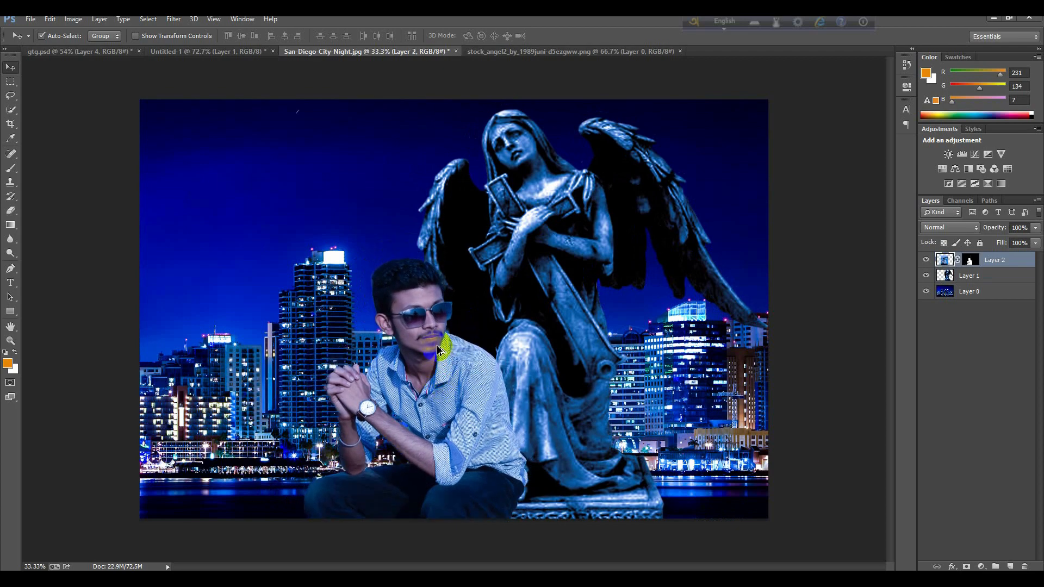
scroll(442, 348, "up", 6)
scroll(408, 326, "up", 5)
scroll(407, 325, "down", 10)
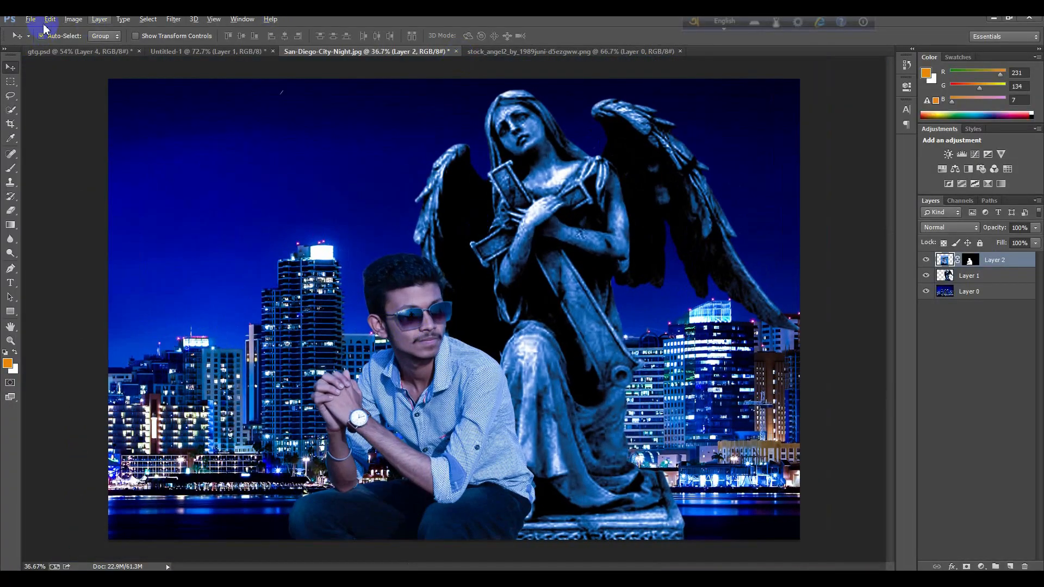
- Open the flare image download (2), convert its background to a regular layer and bring it into the San-Diego-City-Night document
left_click(30, 20)
left_click(40, 43)
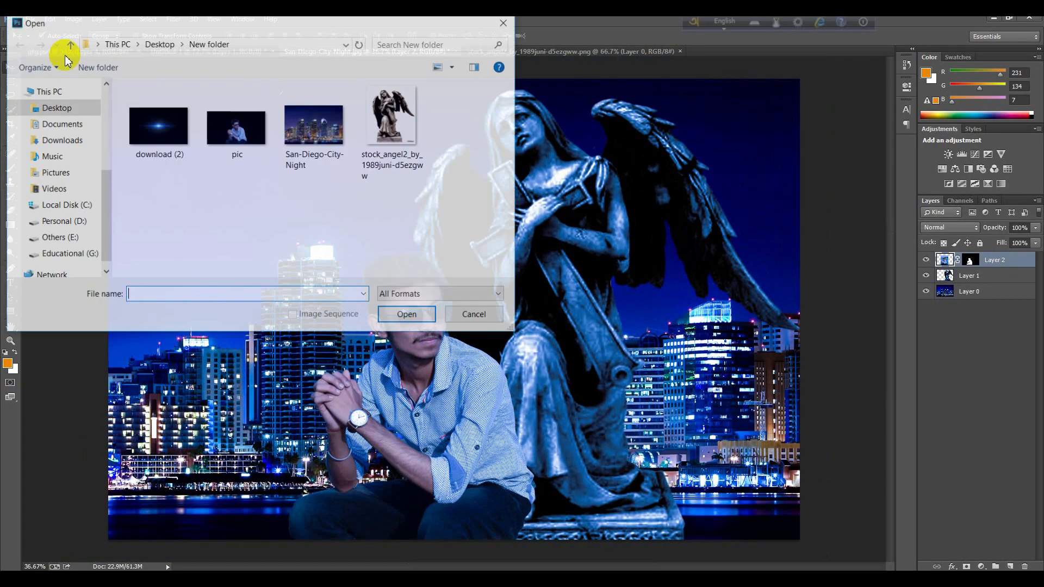
left_click(142, 128)
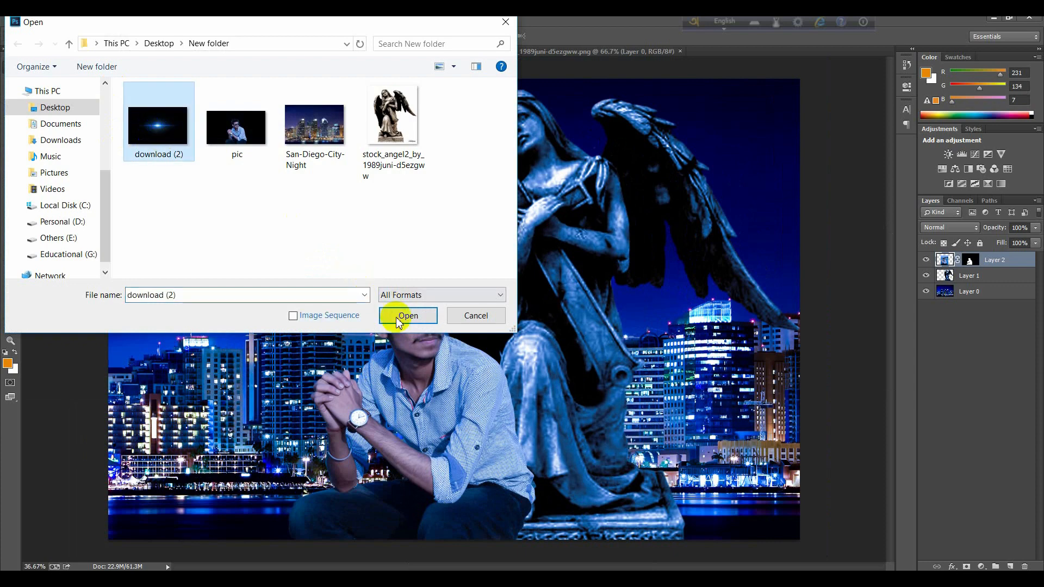
left_click(403, 316)
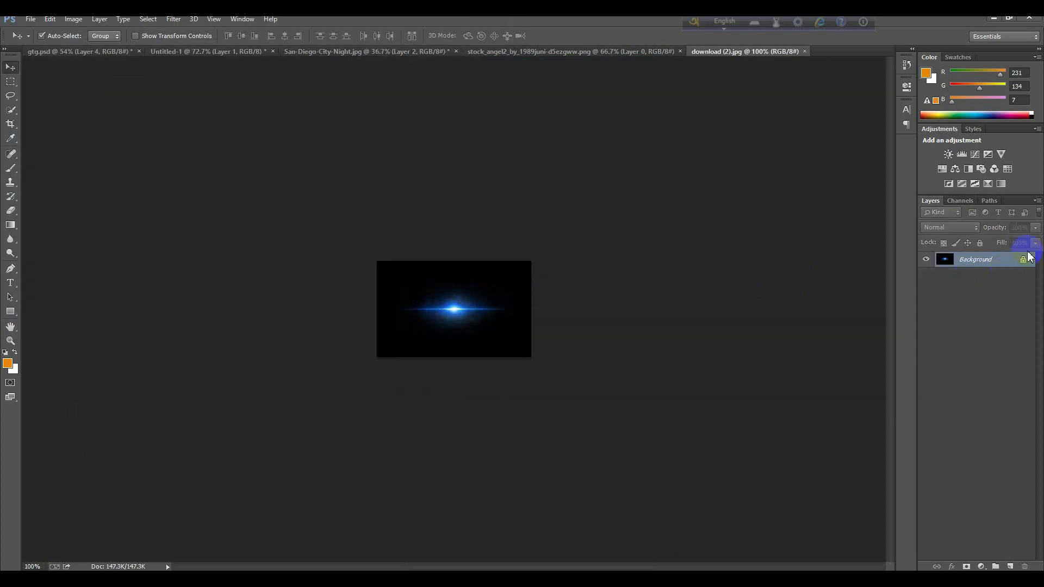
double_click(1021, 264)
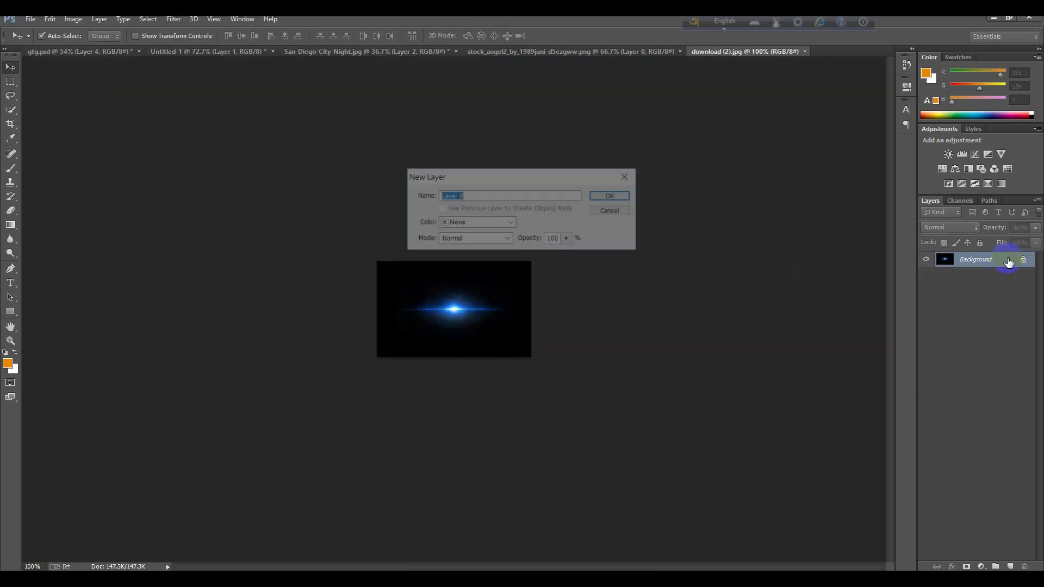
left_click(626, 195)
left_click_drag(454, 308, 520, 364)
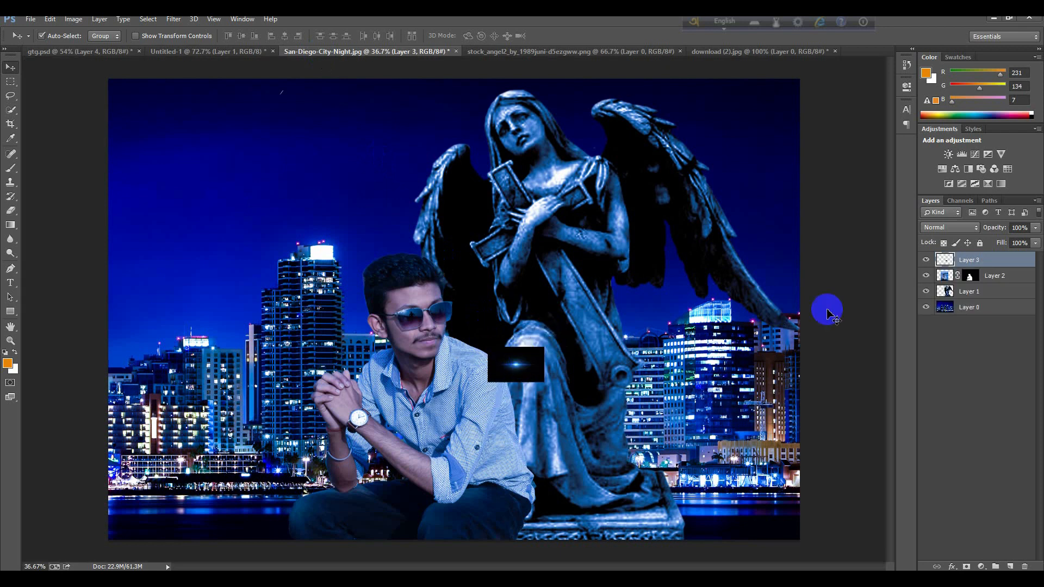
- Blend the flare layer with Screen, scale it to about 655% and place its glow between the man's shoulder and the statue's knee
left_click(956, 227)
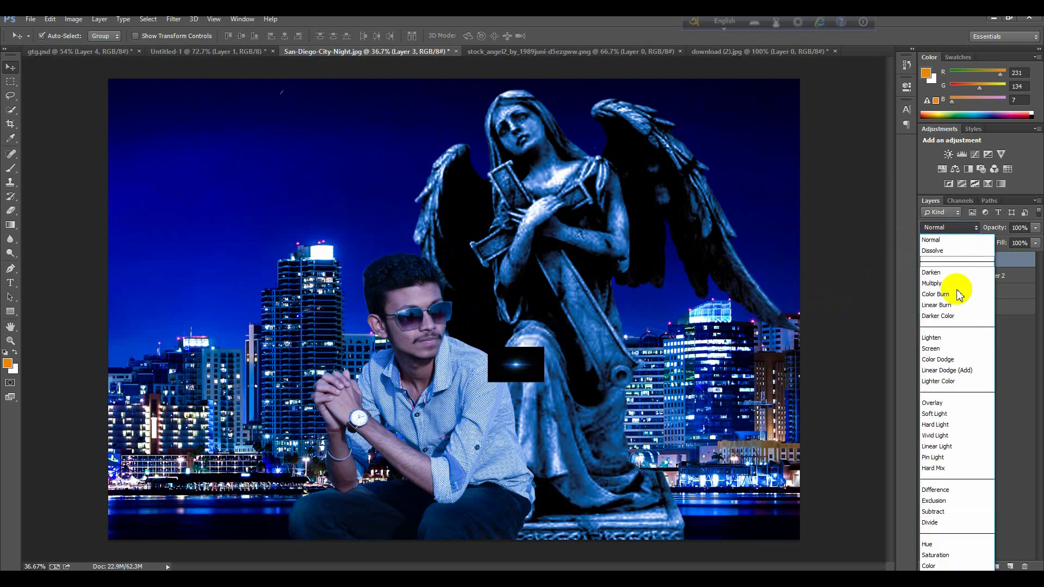
left_click(930, 348)
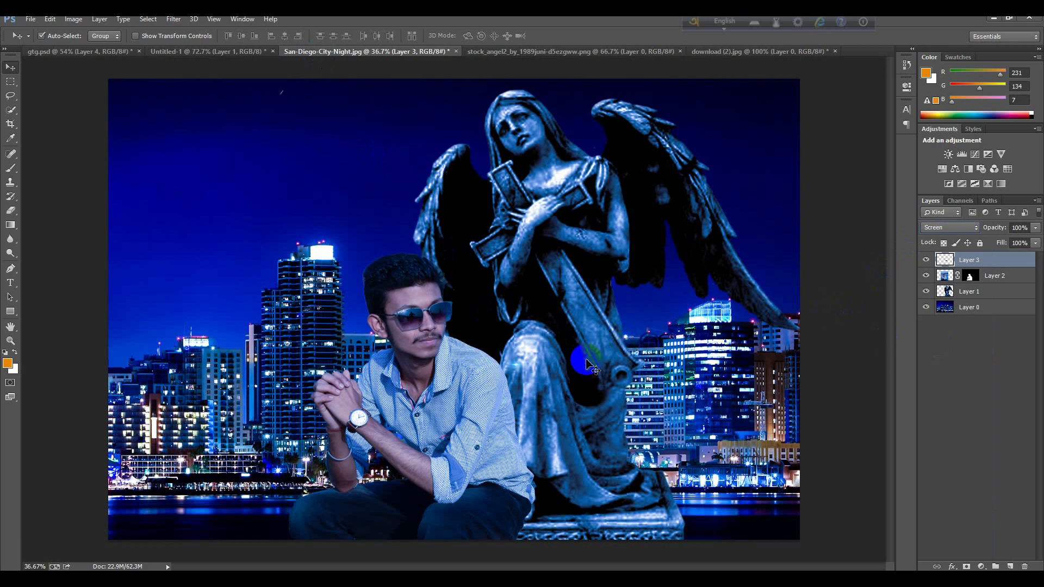
key("ctrl+t")
left_click_drag(488, 347, 361, 268)
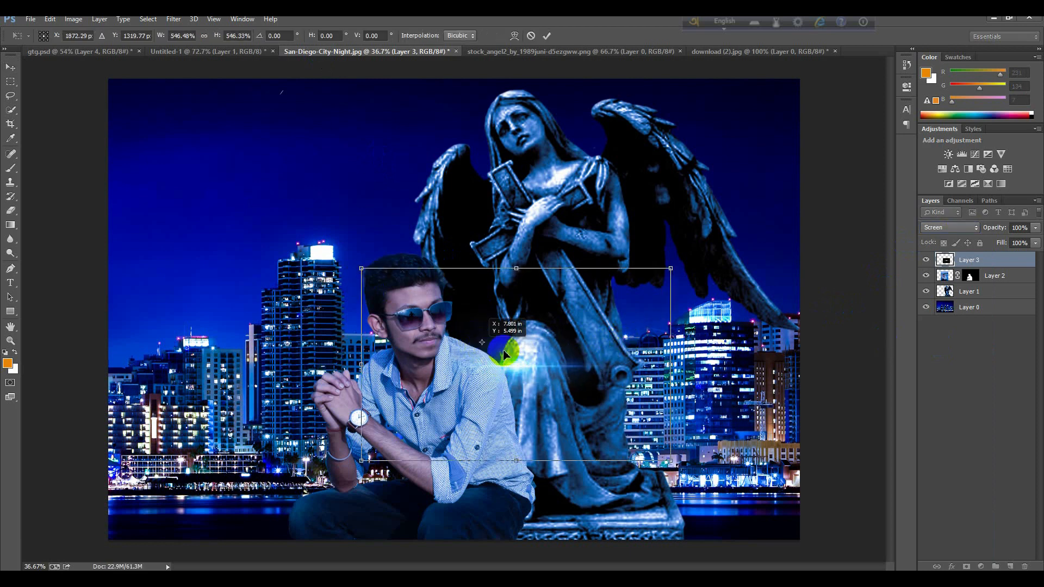
left_click_drag(496, 359, 471, 340)
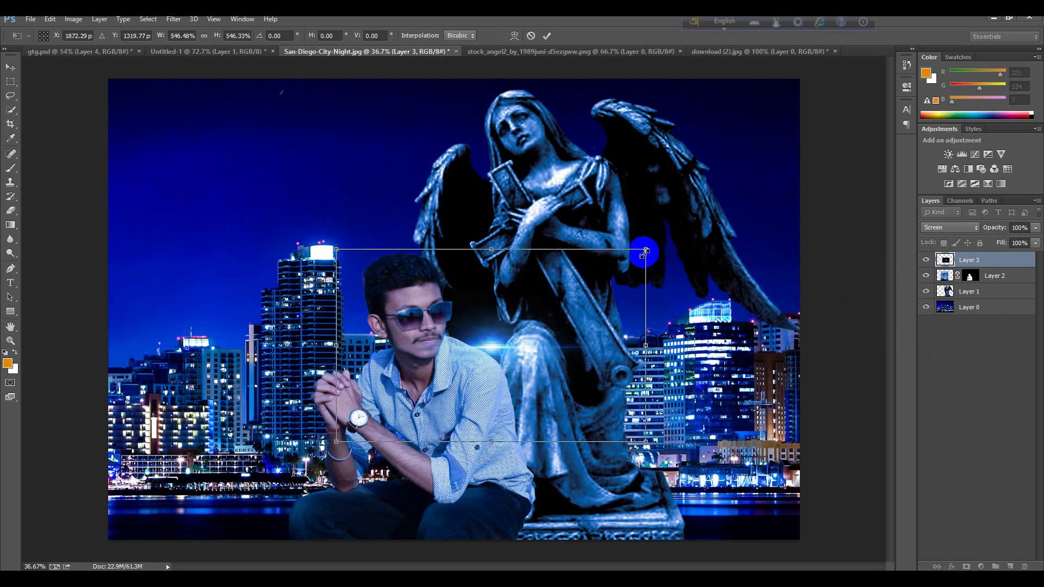
left_click_drag(647, 248, 678, 230)
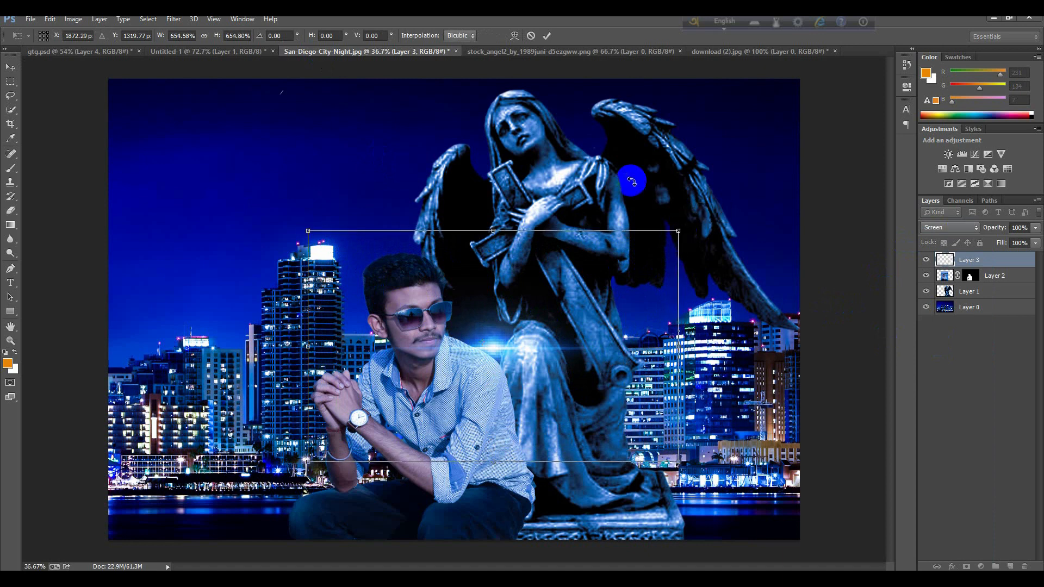
left_click(548, 37)
left_click_drag(499, 346, 494, 354)
- Add a new layer above the flare and sample the dark blue sky (RGB 0, 2, 109) as the brush colour
scroll(425, 486, "up", 5)
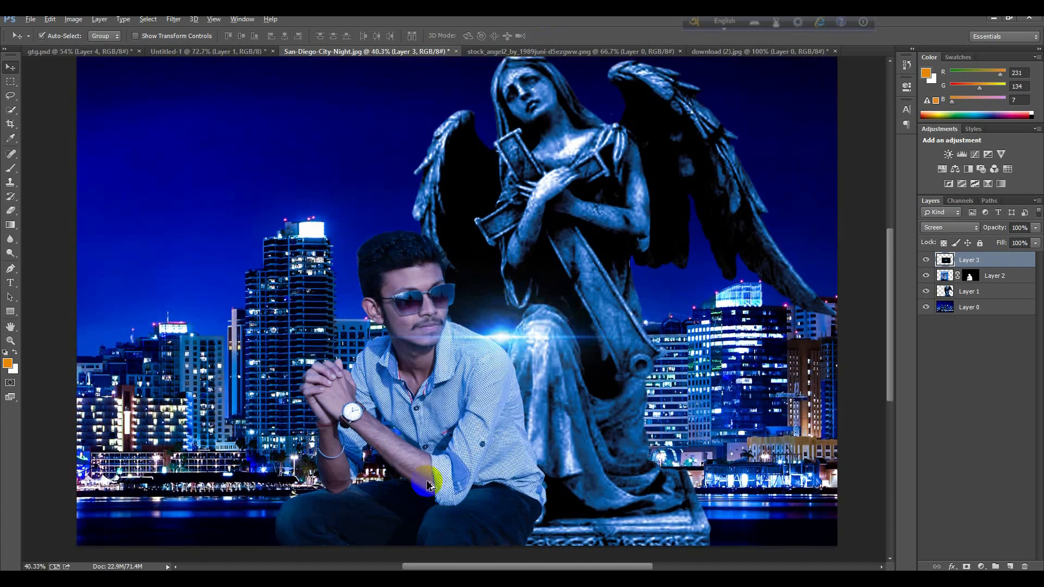
scroll(425, 485, "down", 4)
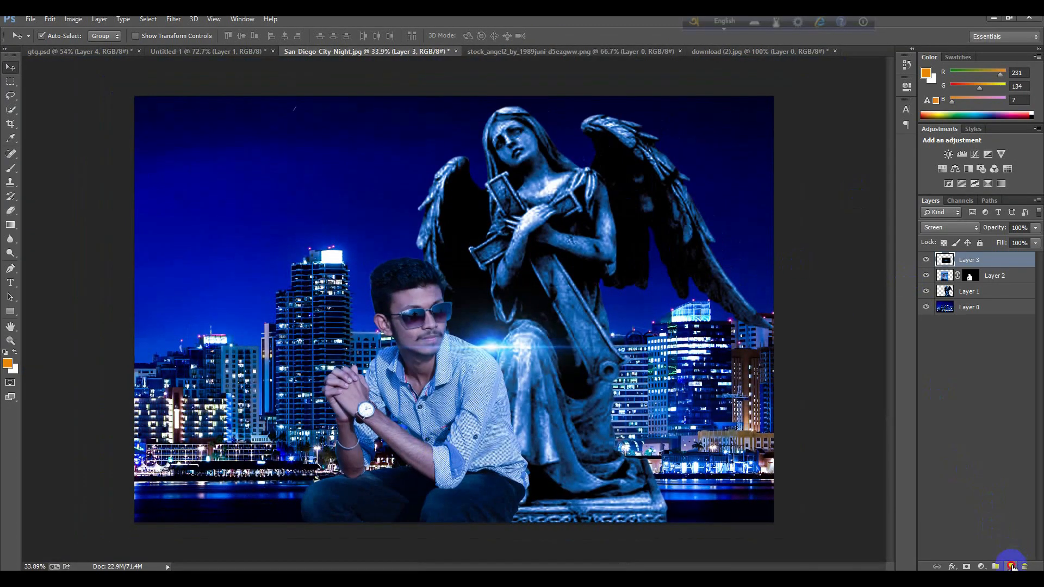
left_click(1011, 566)
left_click(11, 168)
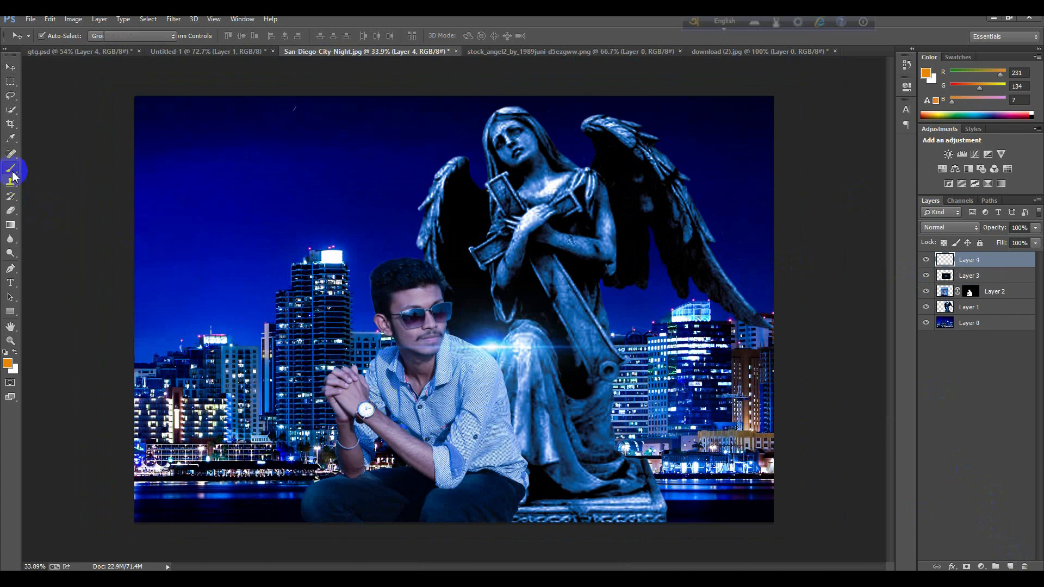
left_click(10, 138)
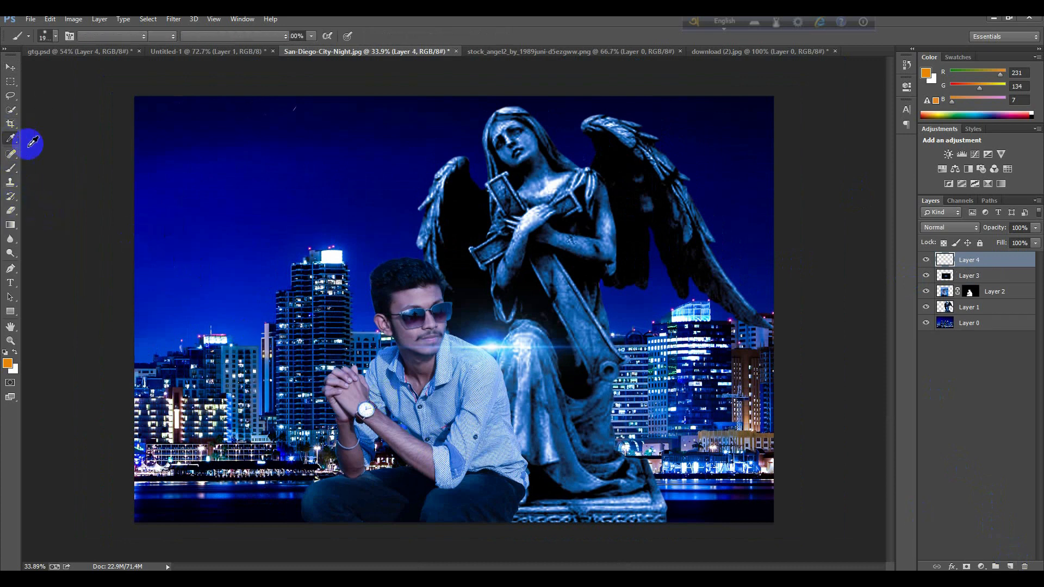
left_click(407, 212)
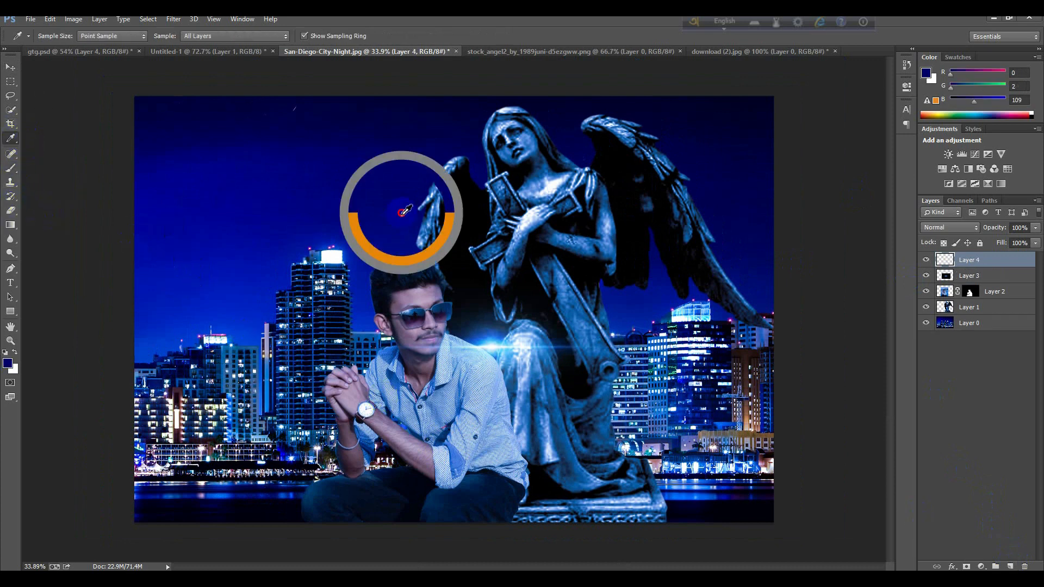
left_click(9, 169)
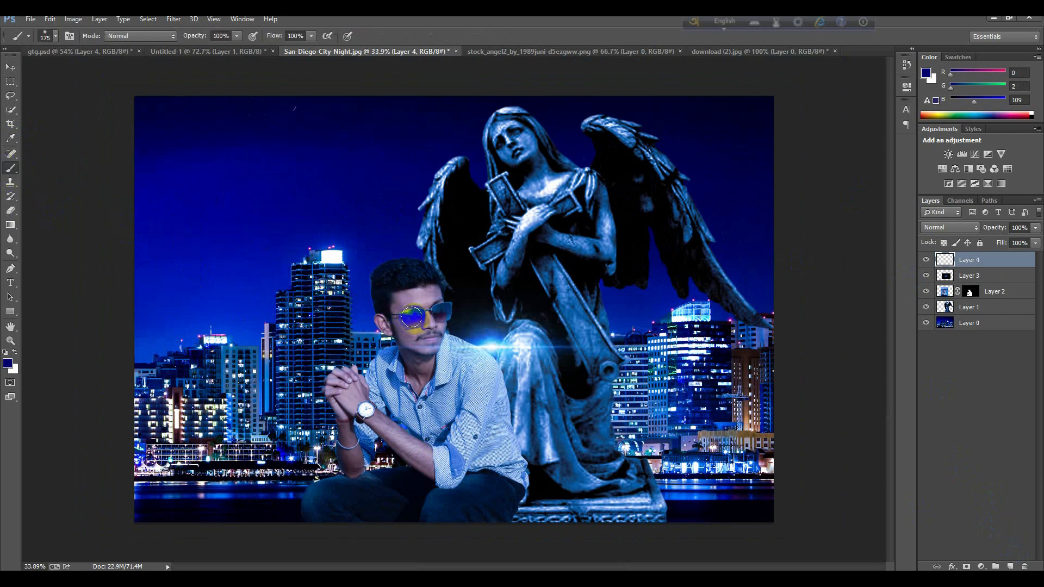
- Paint both sunglasses lenses dark blue with a 125 px brush and set that layer's blend mode to Screen
scroll(414, 316, "up", 3)
scroll(396, 316, "up", 2)
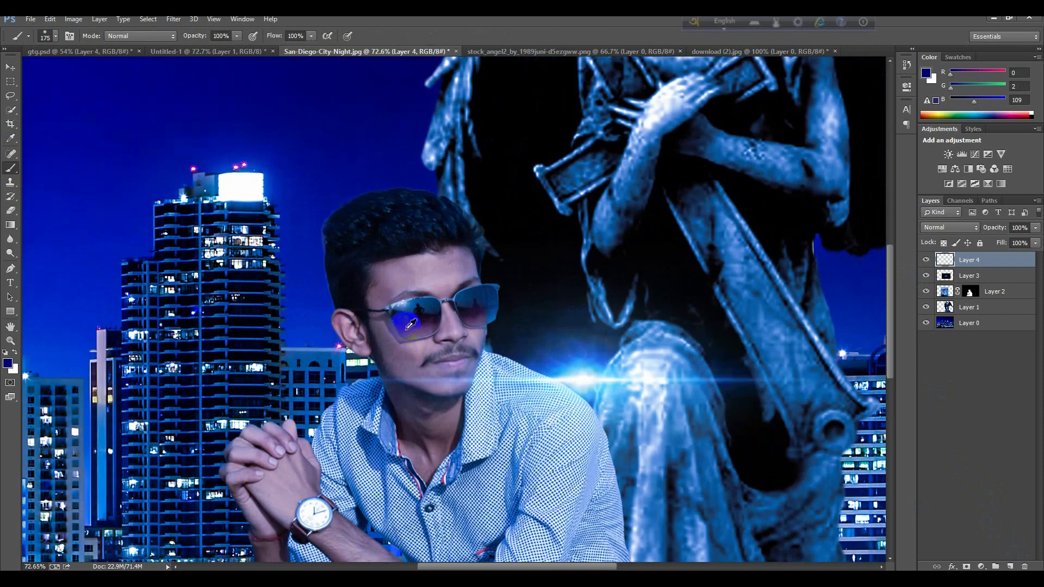
scroll(387, 308, "up", 2)
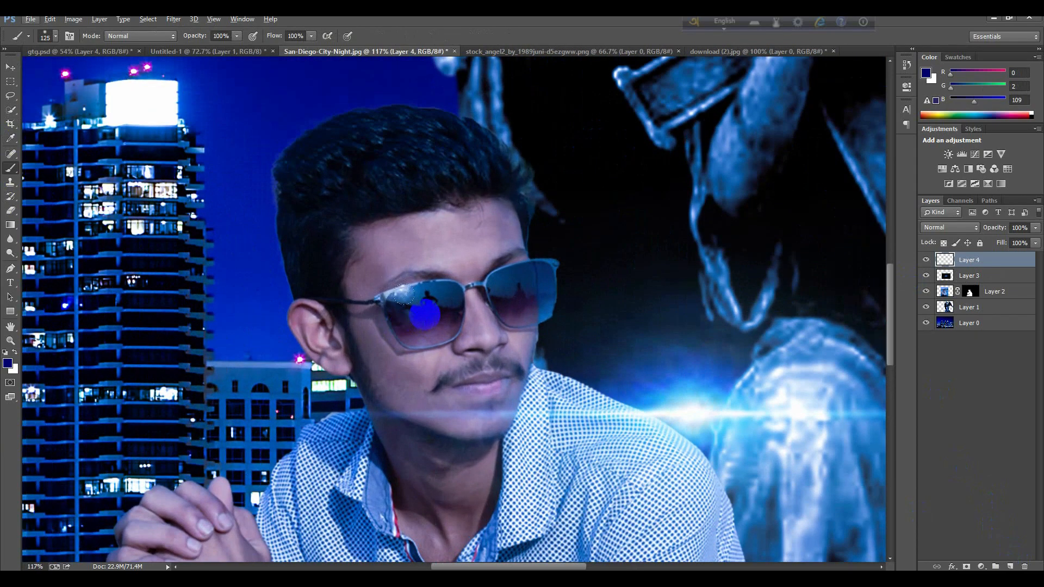
mouse_move(424, 315)
left_mouse_down()
mouse_move(413, 326)
mouse_move(424, 315)
left_mouse_up()
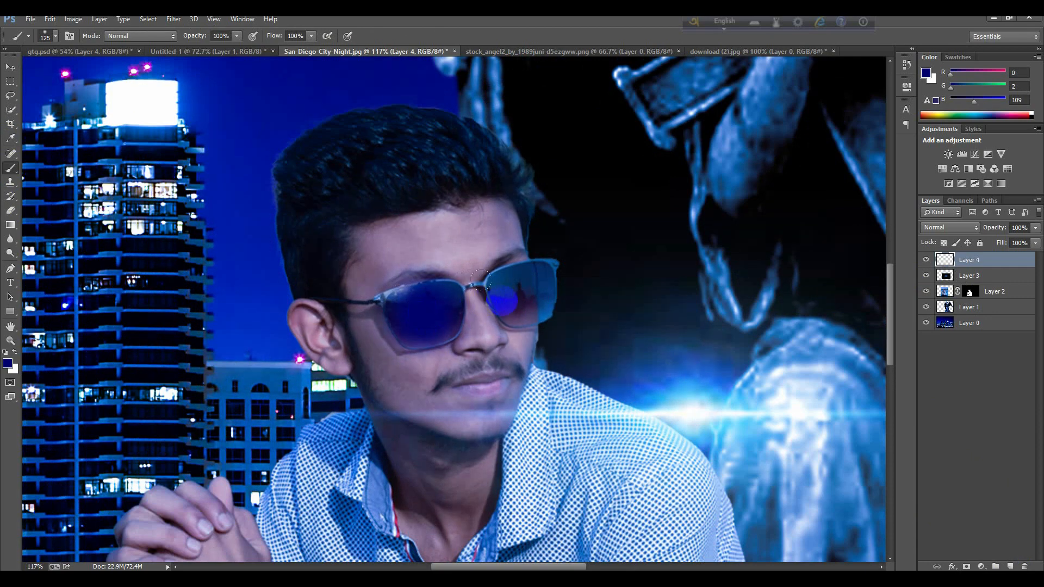
mouse_move(501, 277)
left_mouse_down()
mouse_move(535, 304)
mouse_move(516, 272)
left_mouse_up()
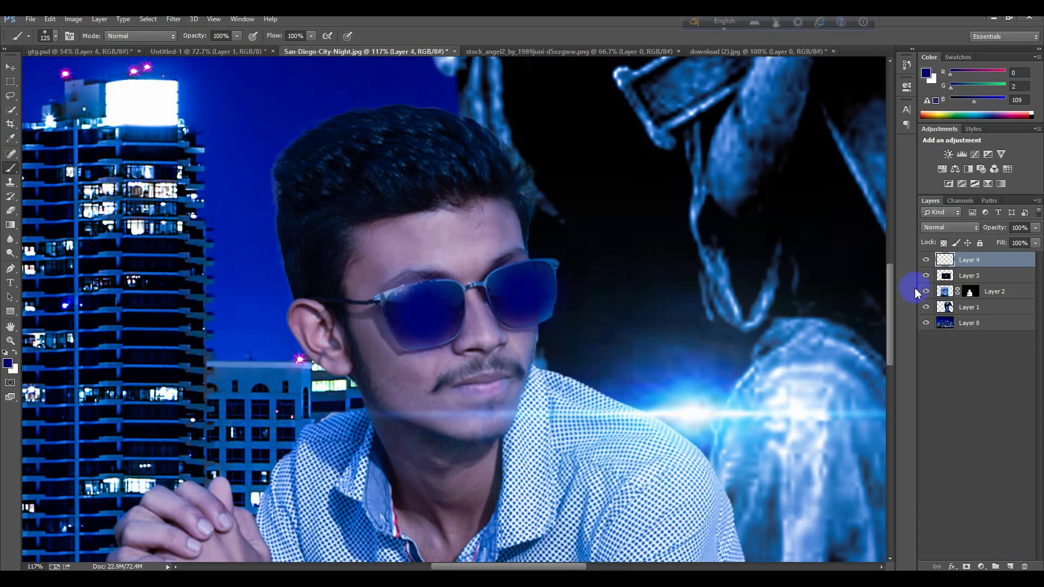
left_click(968, 231)
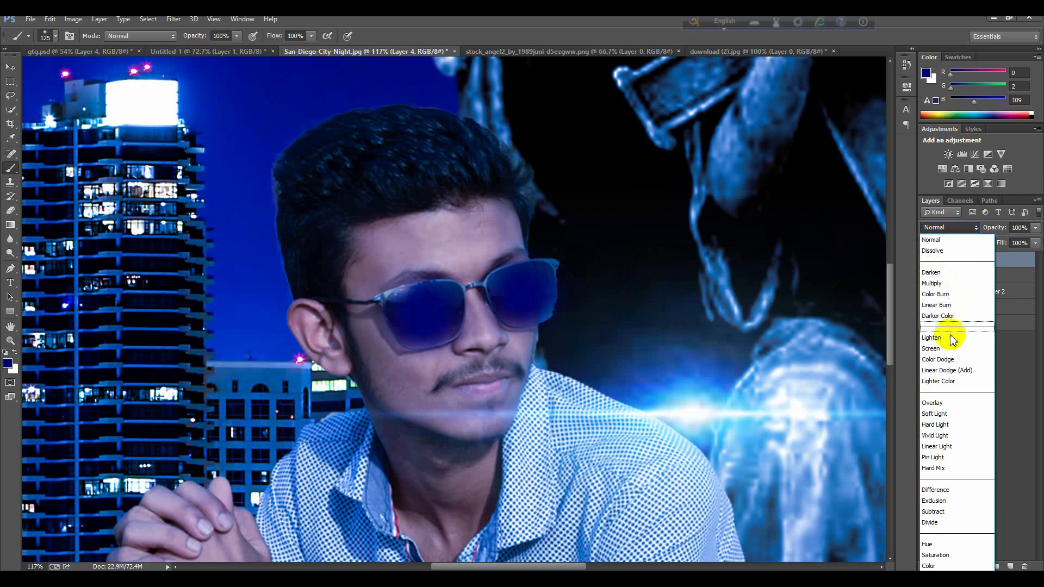
left_click(942, 351)
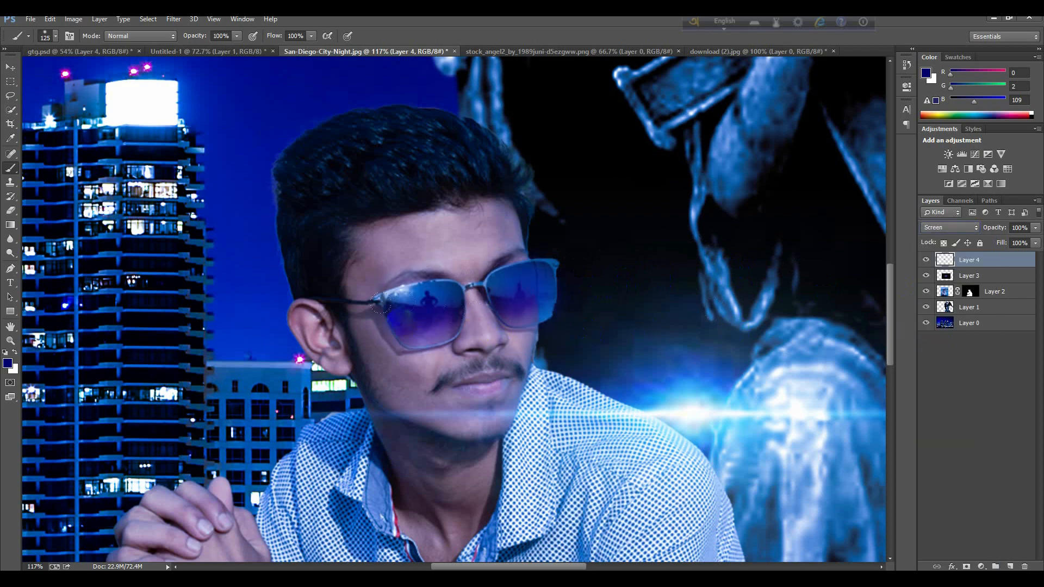
left_click(9, 70)
- On a new layer, darken the image's bottom edge with several short upward linear gradients using the grey-to-transparent preset
key("ctrl+0")
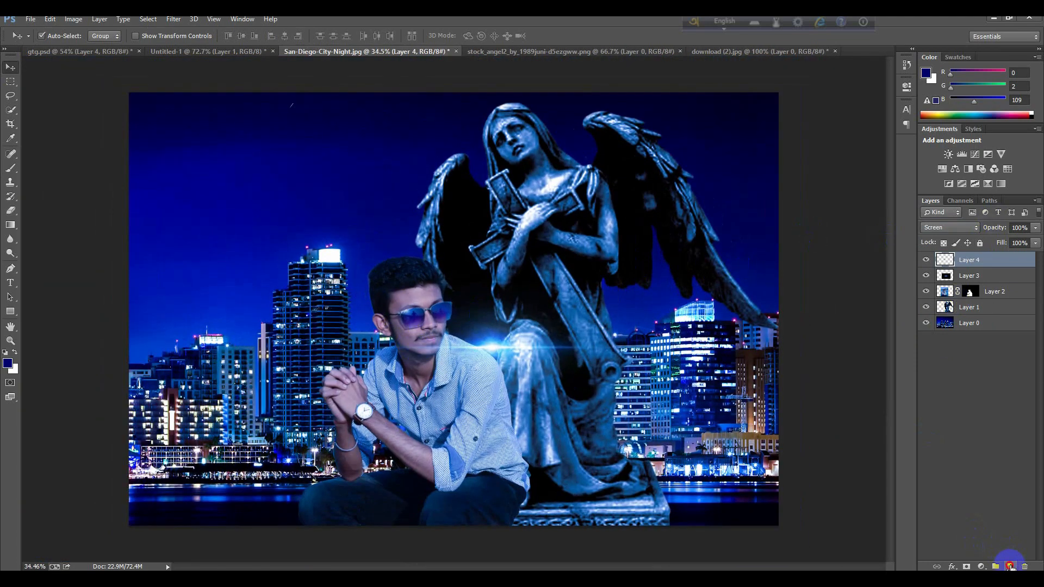
left_click(1009, 566)
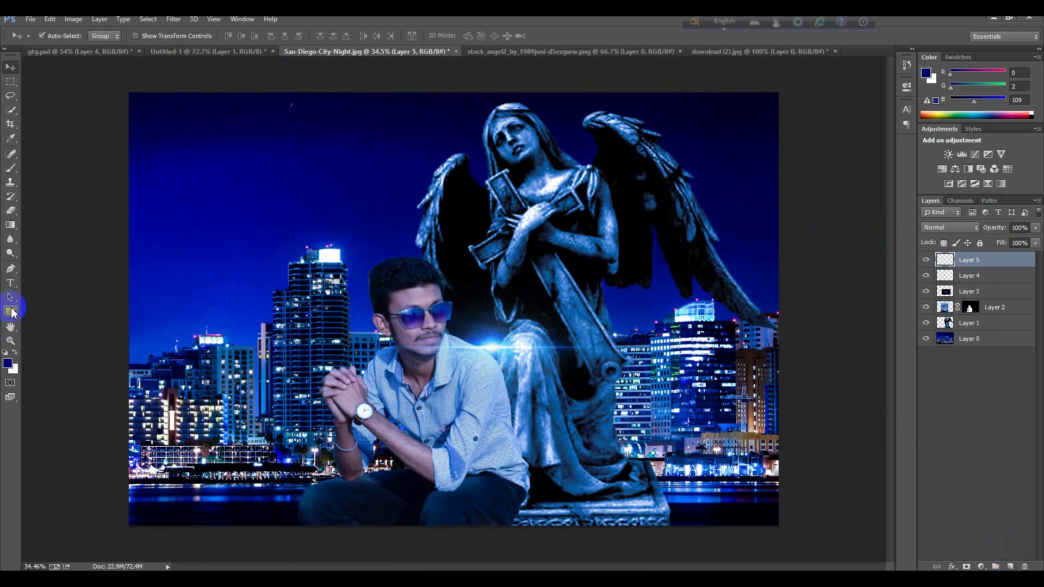
left_click(11, 228)
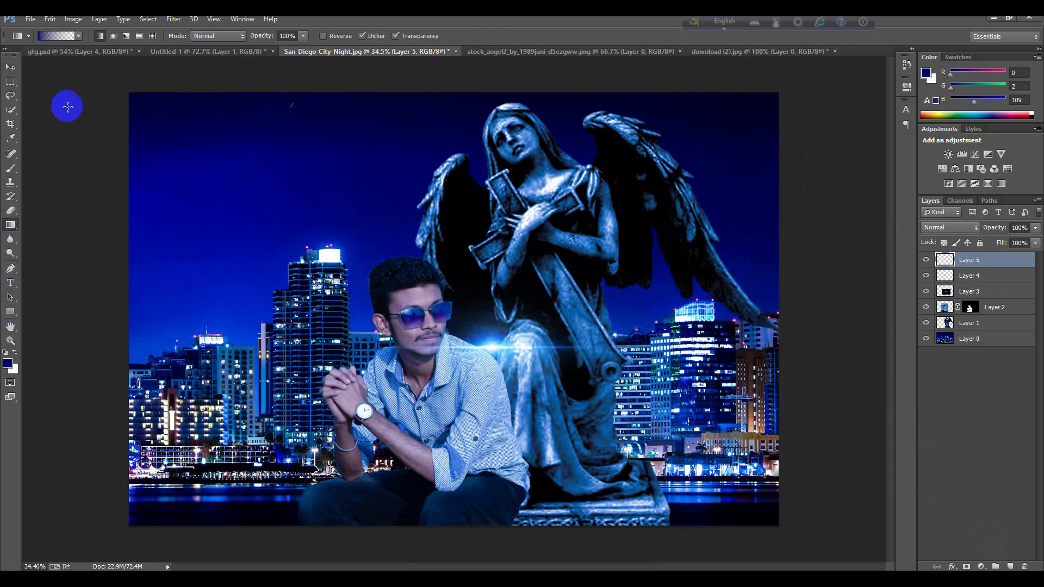
left_click(78, 36)
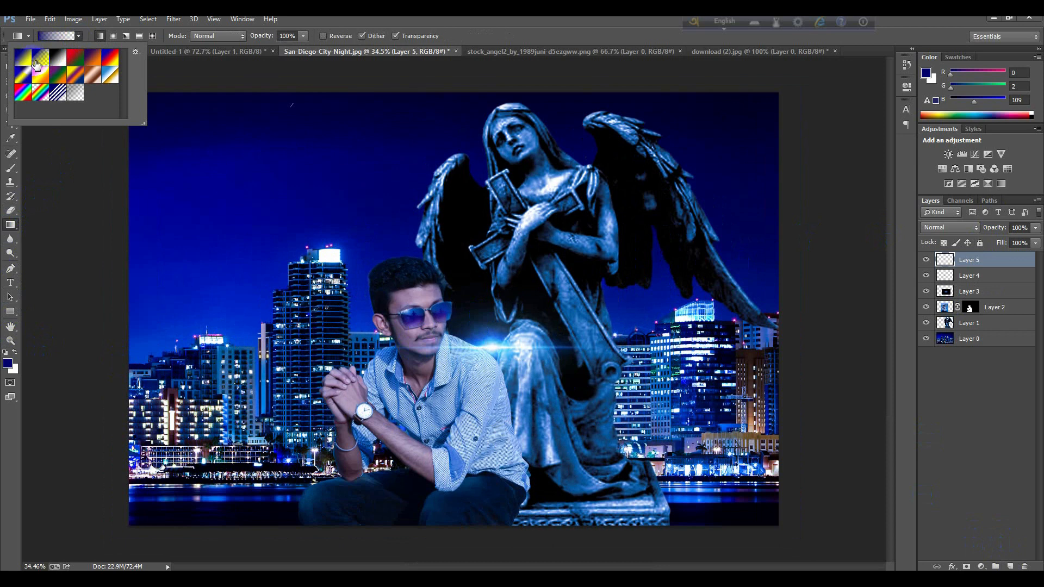
left_click(75, 93)
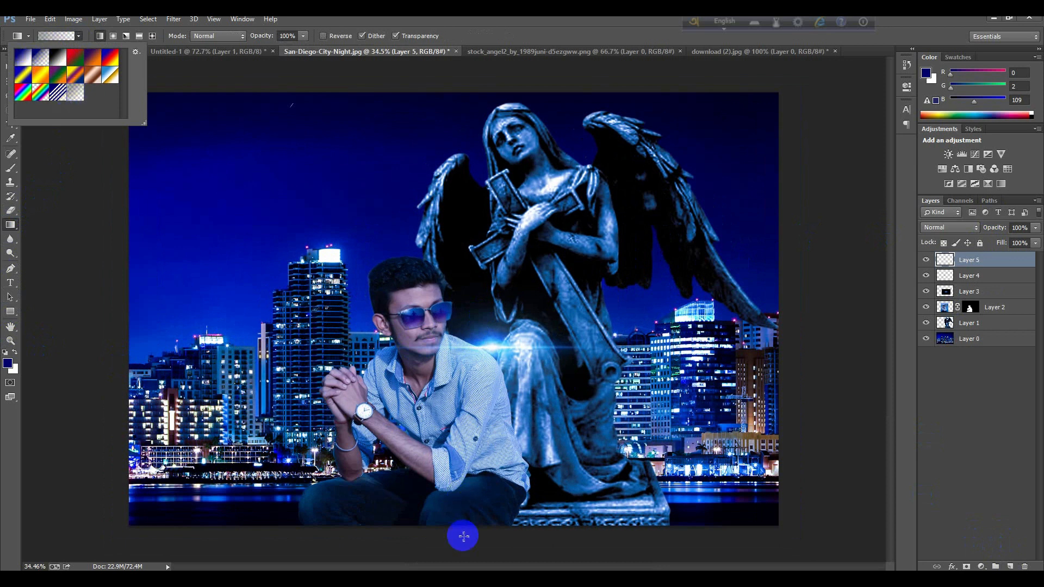
left_click(435, 533)
left_click_drag(434, 530, 429, 449)
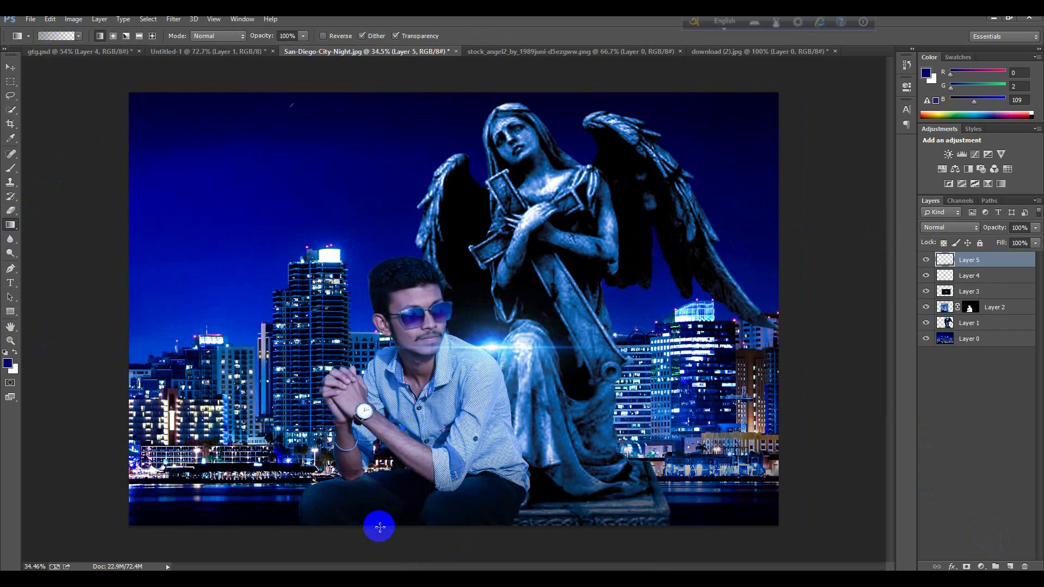
left_click_drag(377, 526, 382, 454)
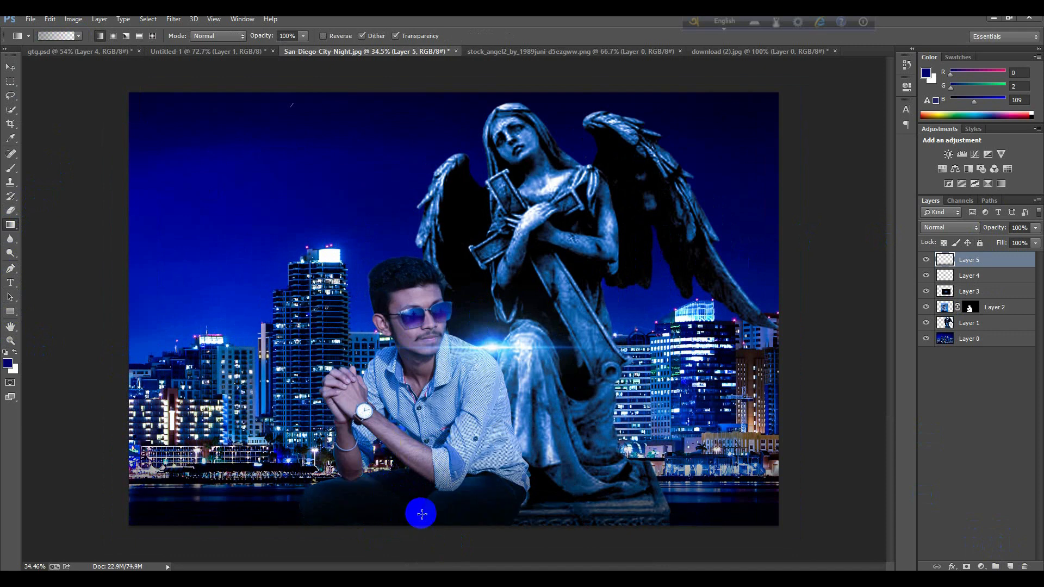
left_click_drag(570, 525, 566, 463)
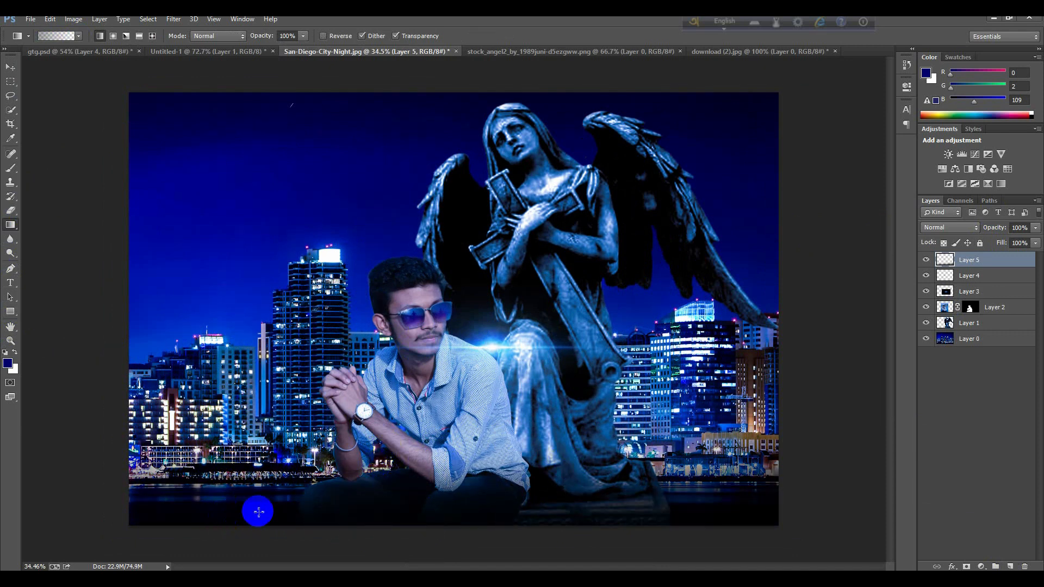
left_click_drag(258, 511, 261, 447)
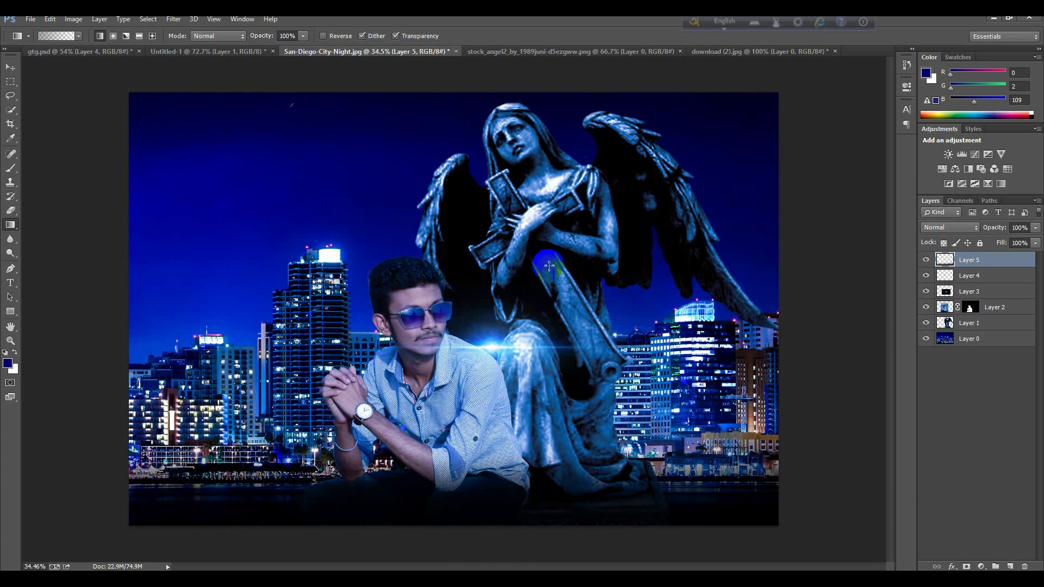
- Stamp all visible layers into a new layer on top and open it in the Camera Raw Filter
scroll(500, 296, "down", 1)
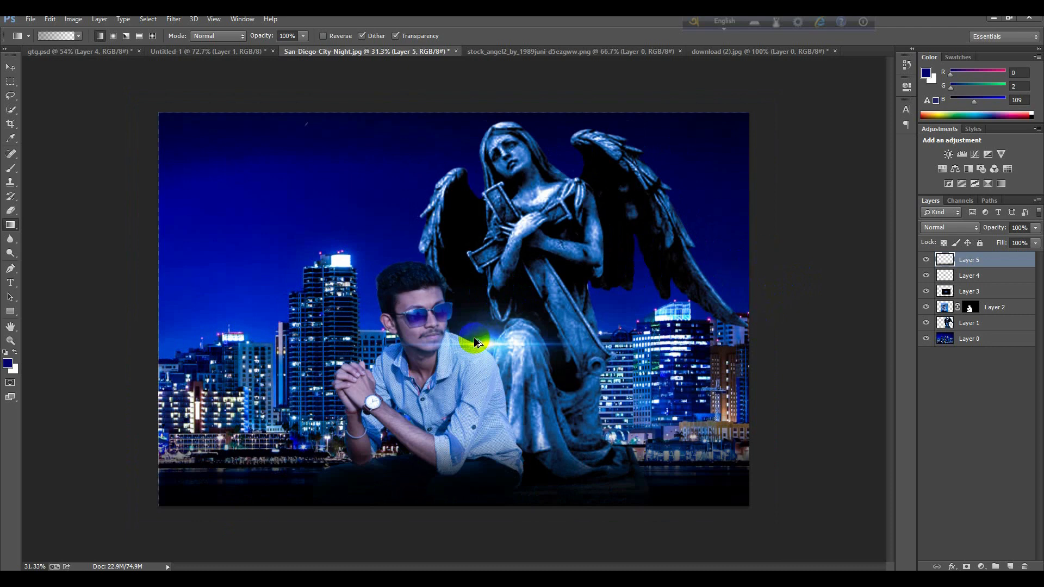
key("ctrl+shift+alt+e")
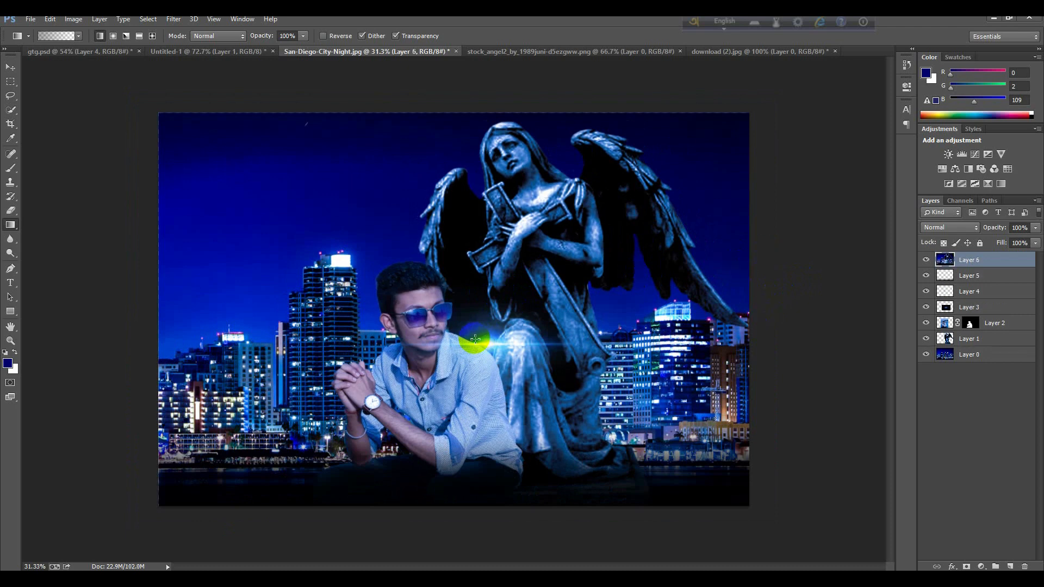
left_click(173, 20)
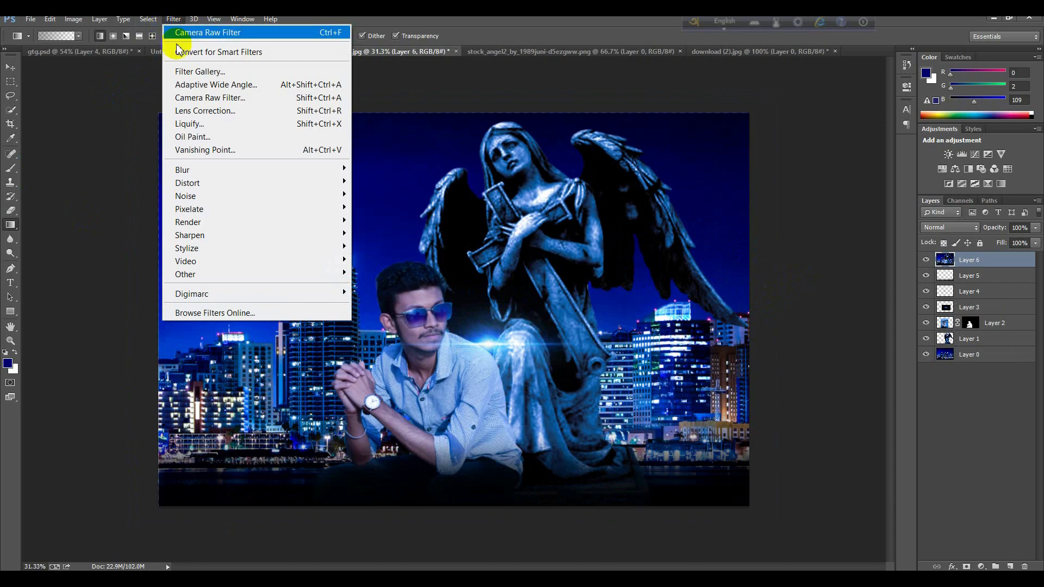
left_click(211, 99)
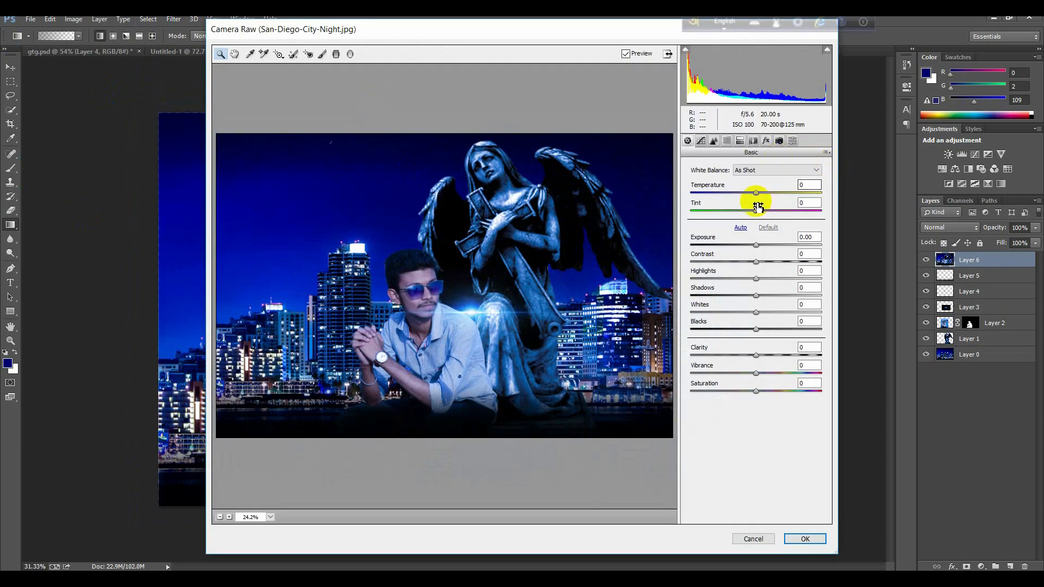
- In Camera Raw, set Temperature -13, Exposure -0.40, Contrast +9, Highlights +19, Shadows -19, Whites -18, Blacks +63, Clarity +39, Vibrance -24 and Saturation +16
left_click_drag(755, 191, 746, 199)
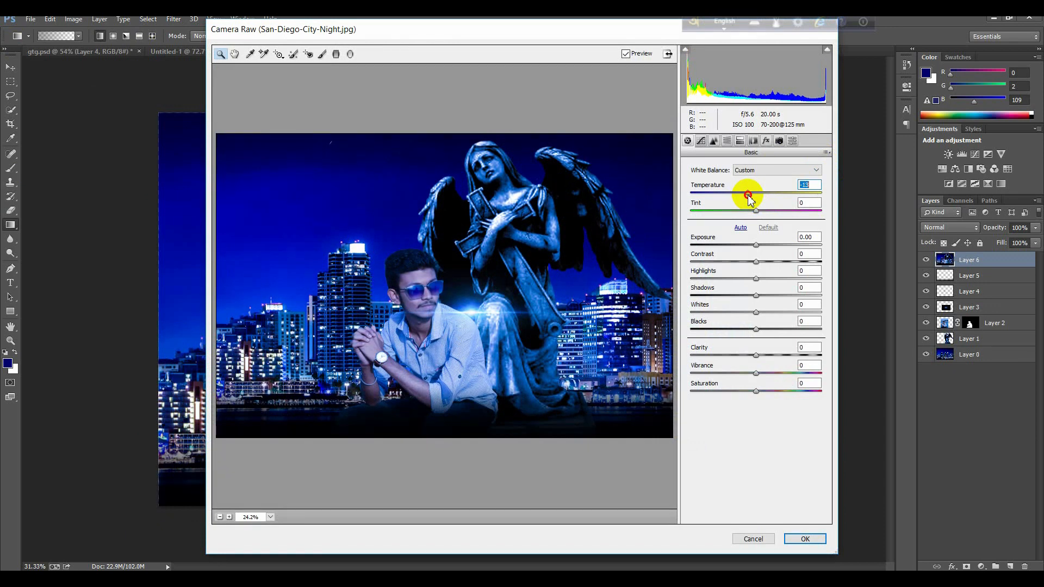
left_click_drag(753, 245, 767, 391)
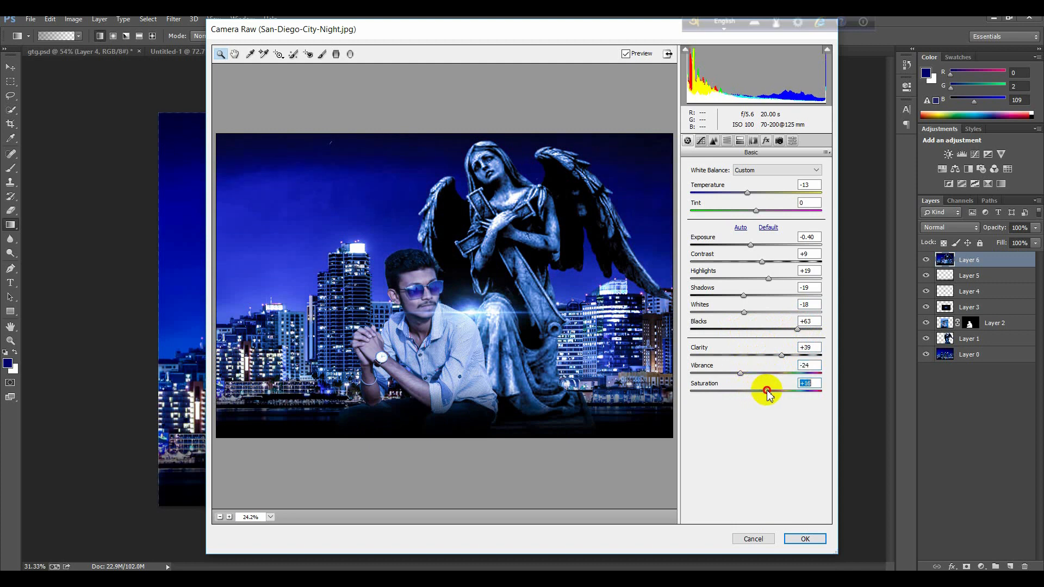
- Set the luminance noise reduction to 25 to smooth the merged image
left_click(701, 141)
left_click(713, 140)
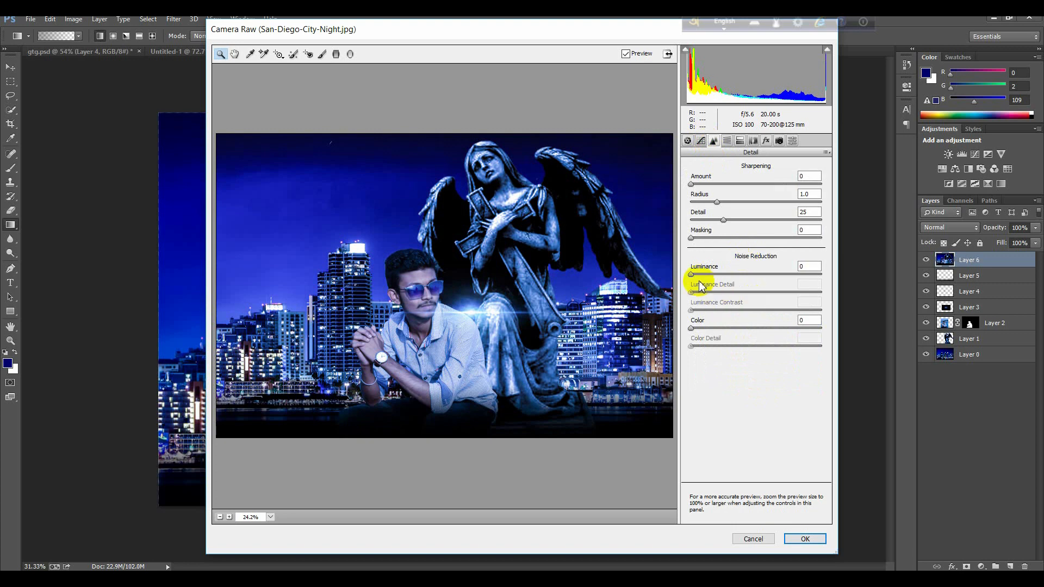
left_click_drag(695, 275, 725, 276)
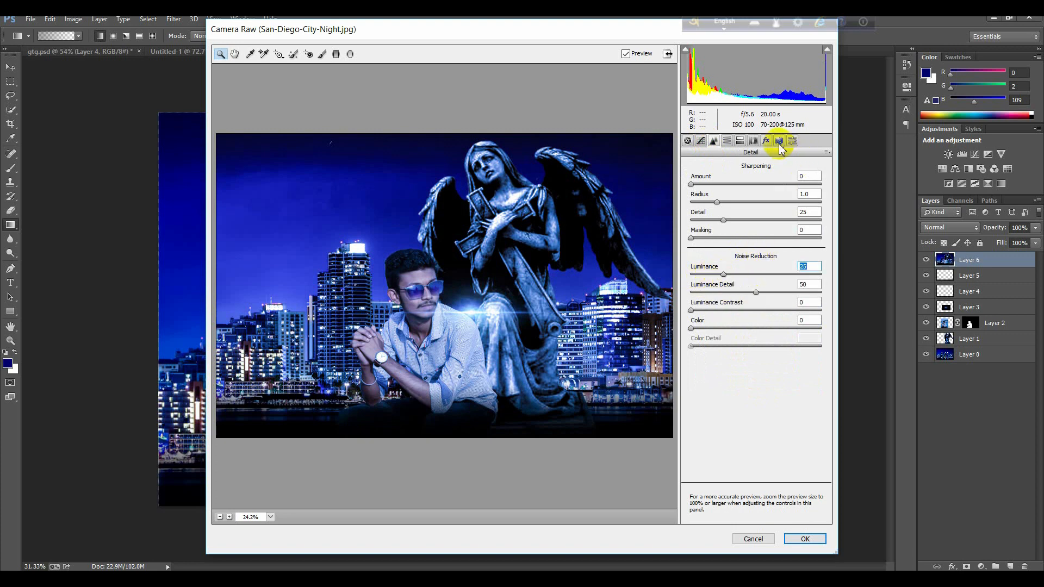
- Add a Highlight Priority post-crop vignette with an amount of -44 and apply the Camera Raw grade to the merged layer
left_click(753, 141)
left_click(765, 142)
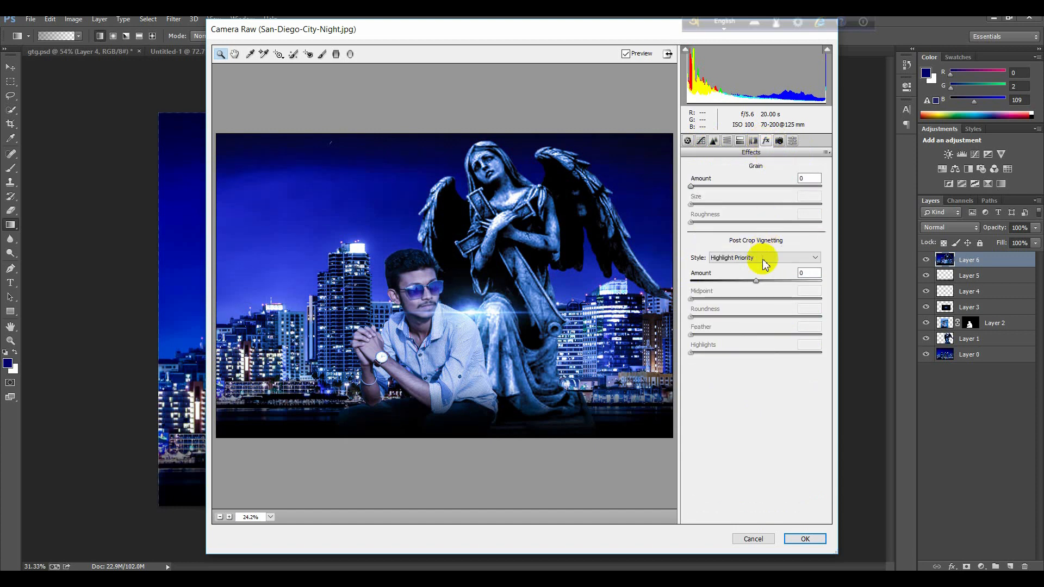
left_click_drag(757, 282, 730, 289)
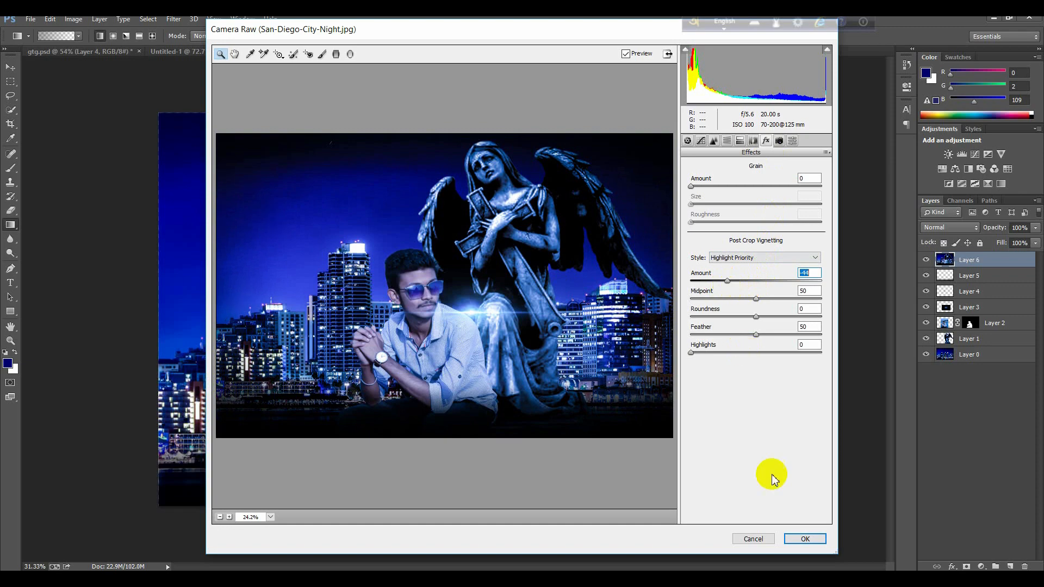
left_click(805, 539)
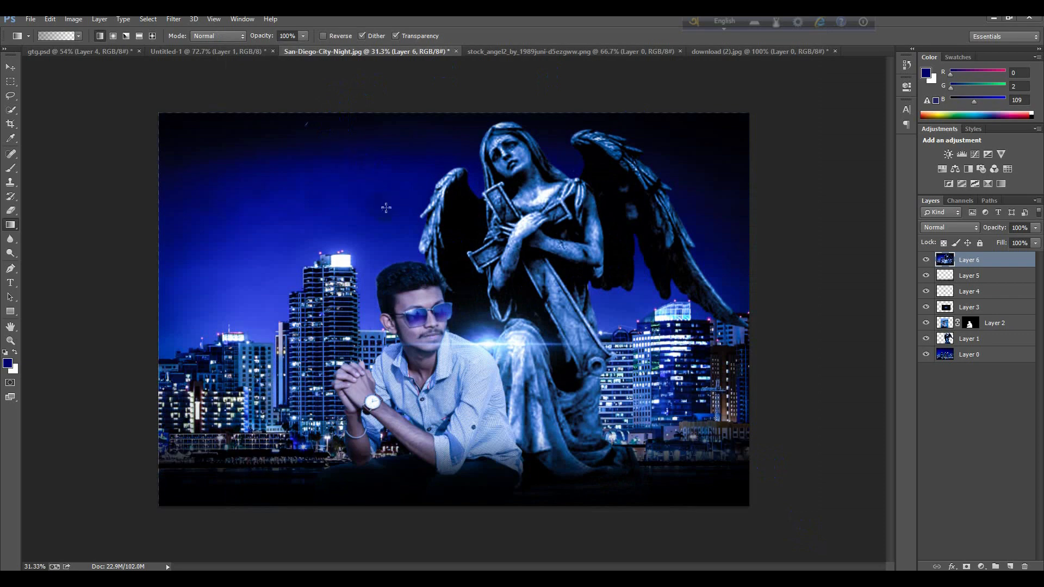
- Examine the graded image closely around the man's face, hands and shirt, and check the whole composition
scroll(402, 288, "up", 5)
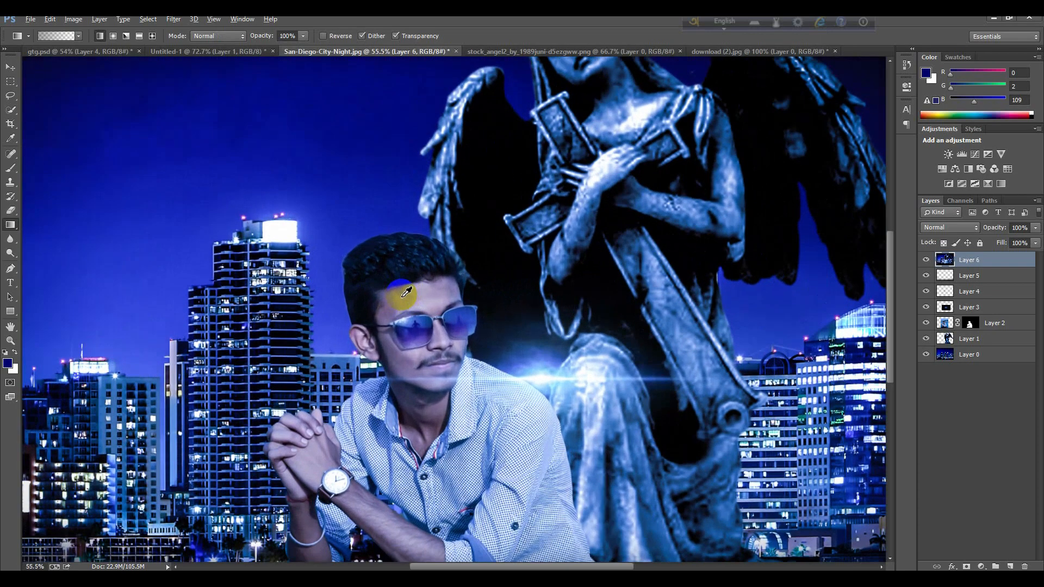
left_click(11, 67)
scroll(429, 272, "up", 6)
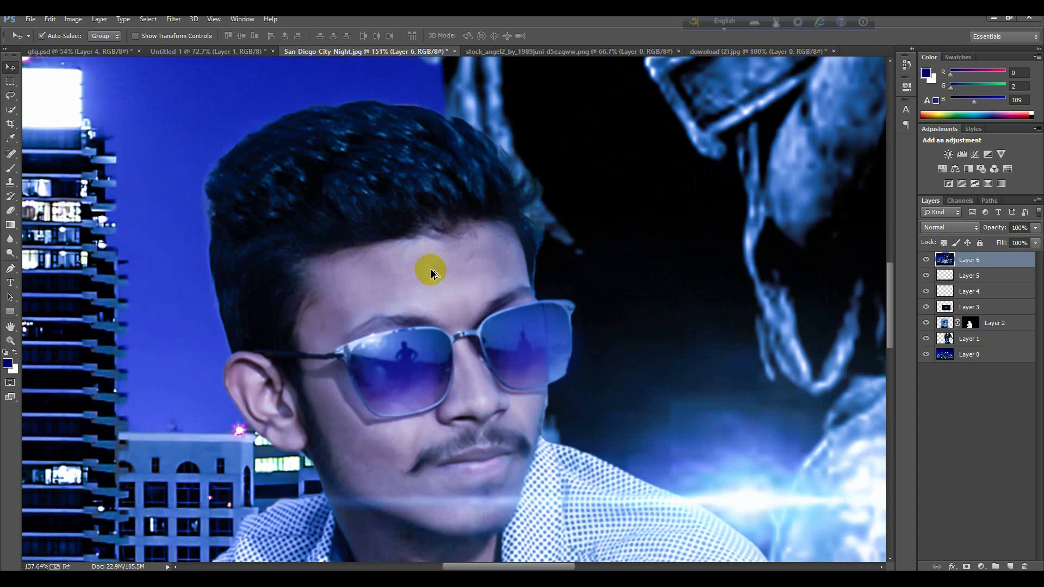
scroll(430, 271, "down", 4)
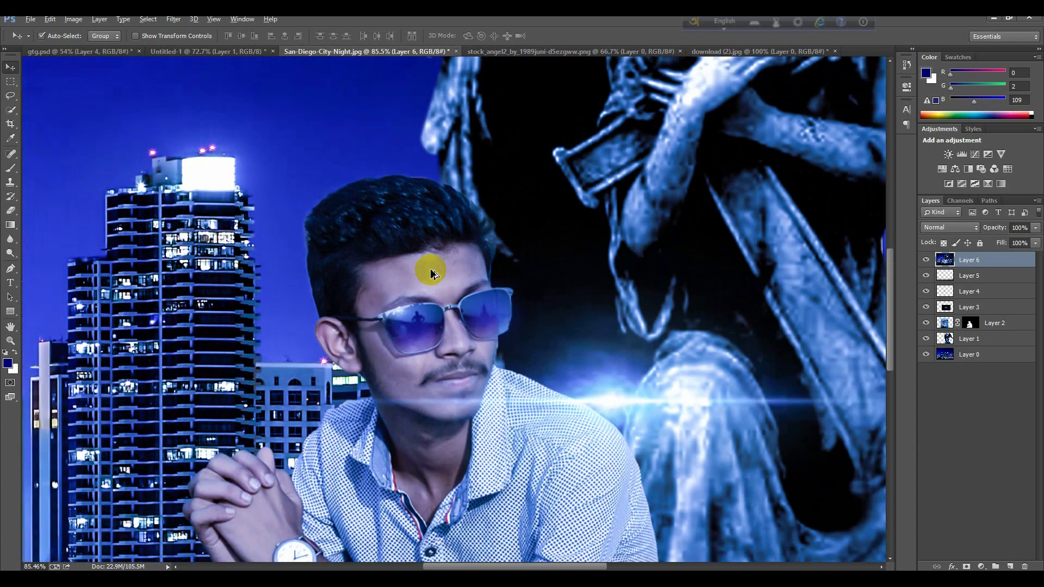
scroll(430, 272, "down", 3)
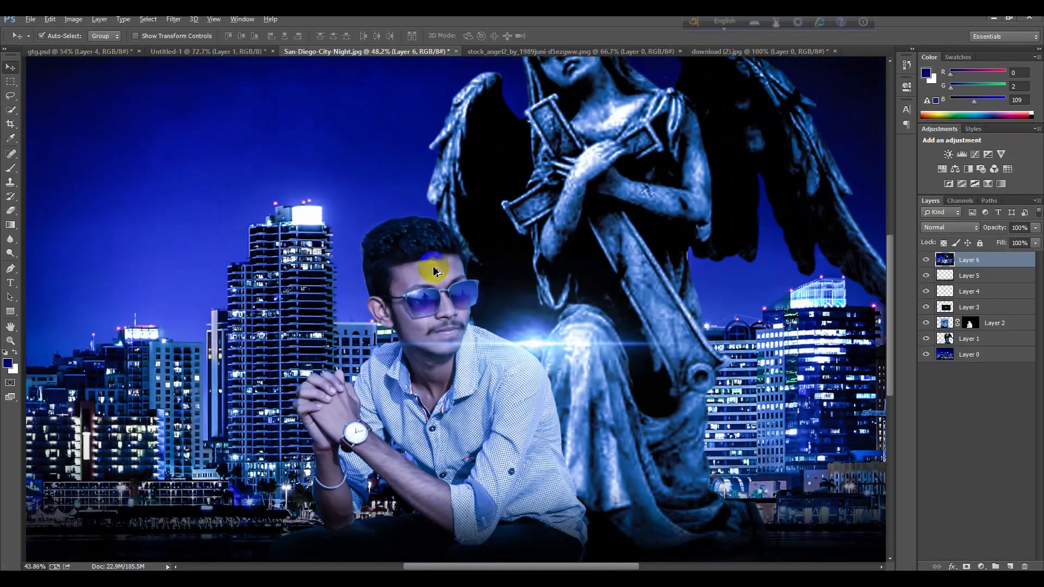
scroll(373, 462, "up", 8)
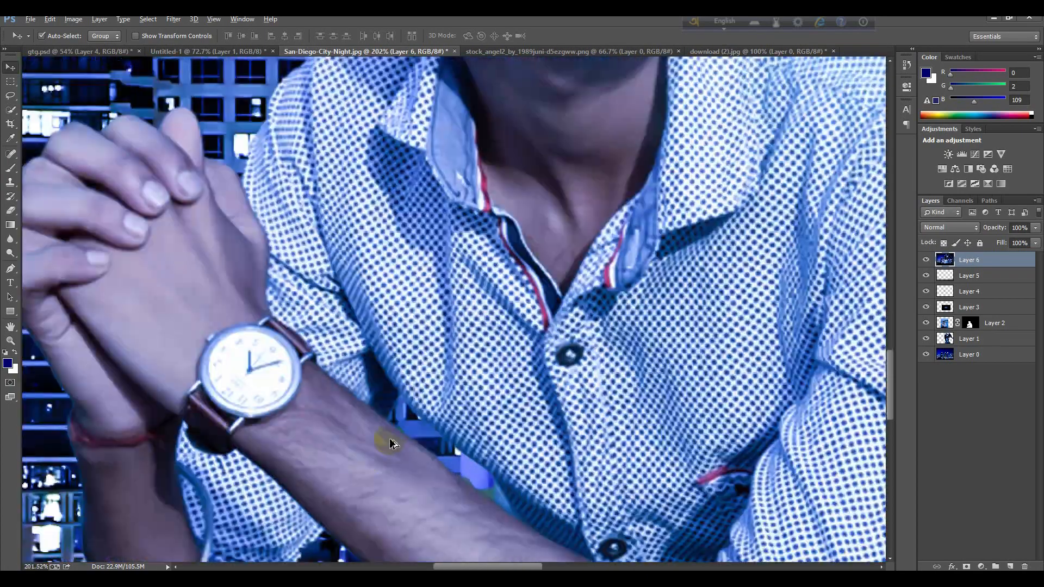
scroll(393, 441, "down", 7)
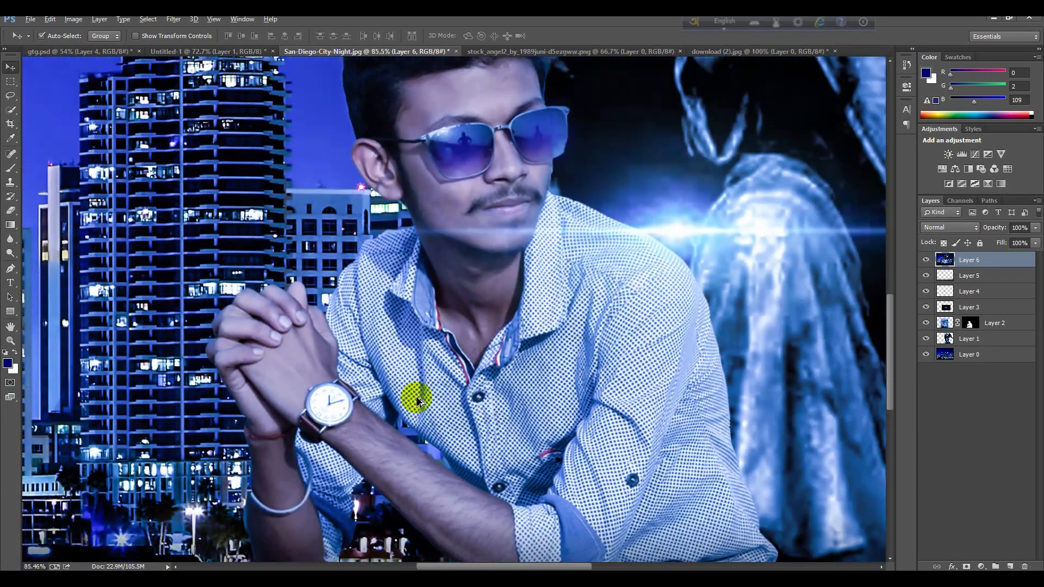
scroll(420, 400, "down", 4)
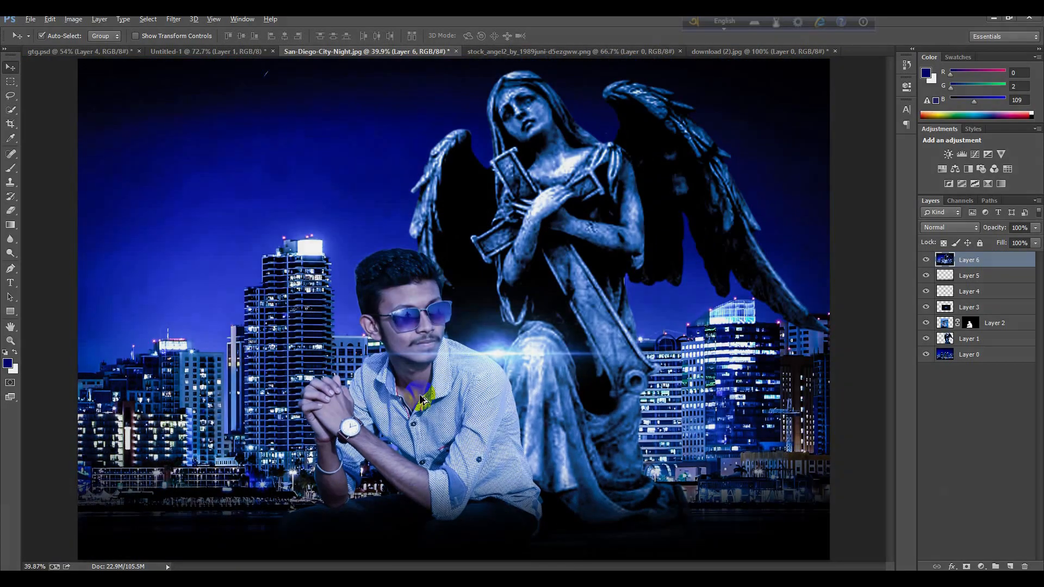